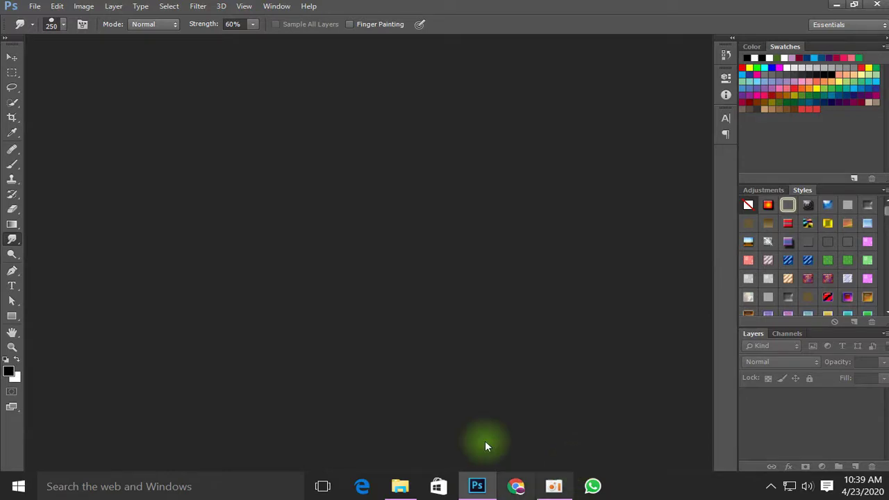
Try to open the thala banner archive from the Desktop folder as an image.
{"action": "double_click", "coordinate": [303, 227]}
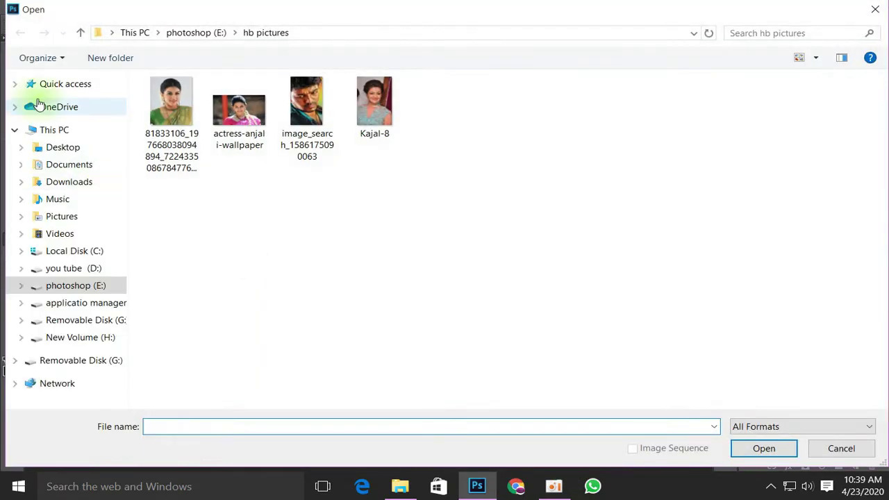
{"action": "left_click", "coordinate": [70, 148]}
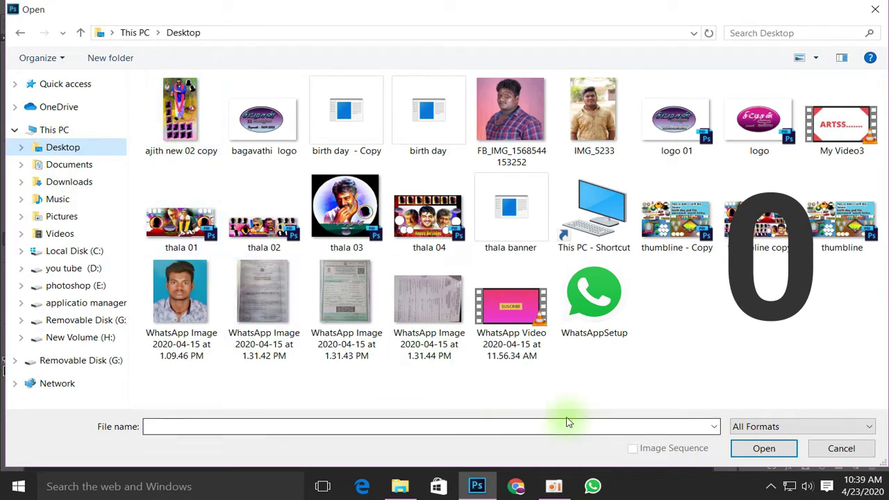
{"action": "double_click", "coordinate": [516, 224]}
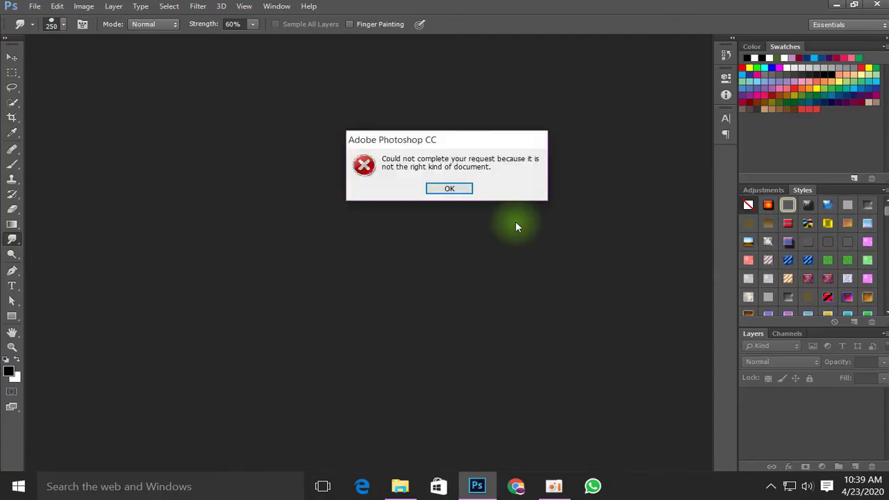
{"action": "left_click", "coordinate": [448, 193]}
Extract the thala banner archive onto the Desktop, entering the archive password and replacing all existing files.
{"action": "double_click", "coordinate": [400, 190]}
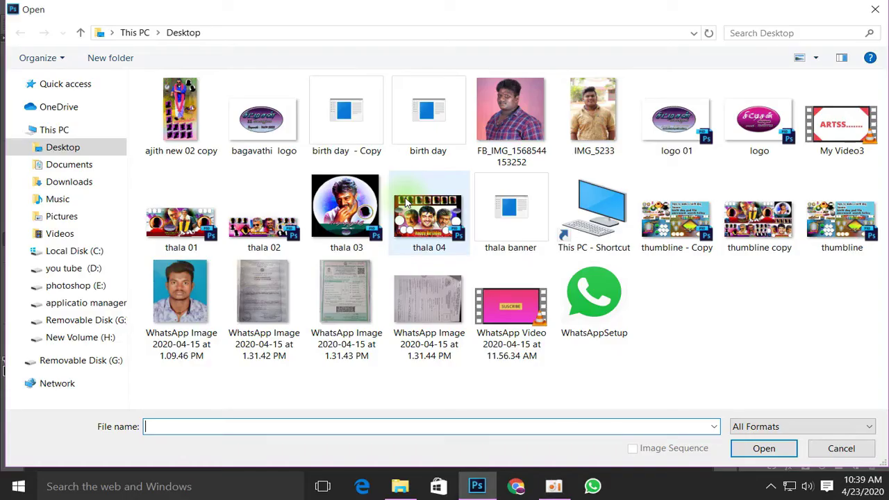
{"action": "left_click", "coordinate": [480, 233]}
{"action": "right_click", "coordinate": [491, 231]}
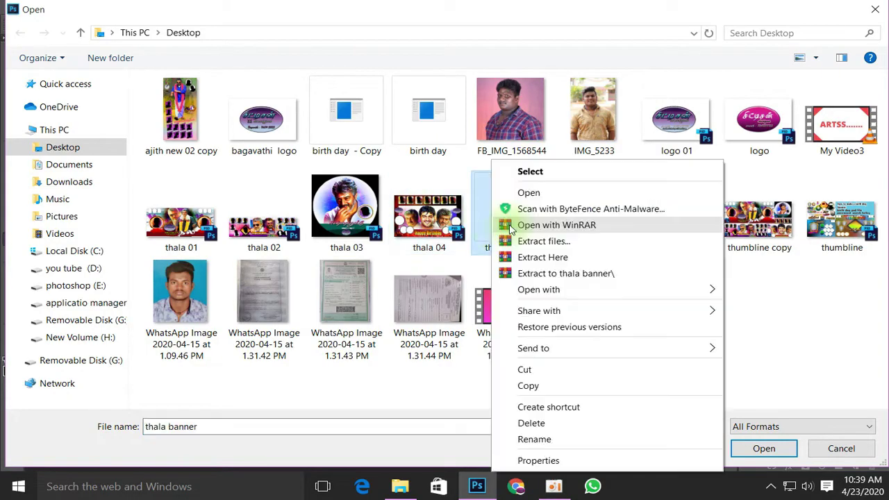
{"action": "left_click", "coordinate": [532, 257]}
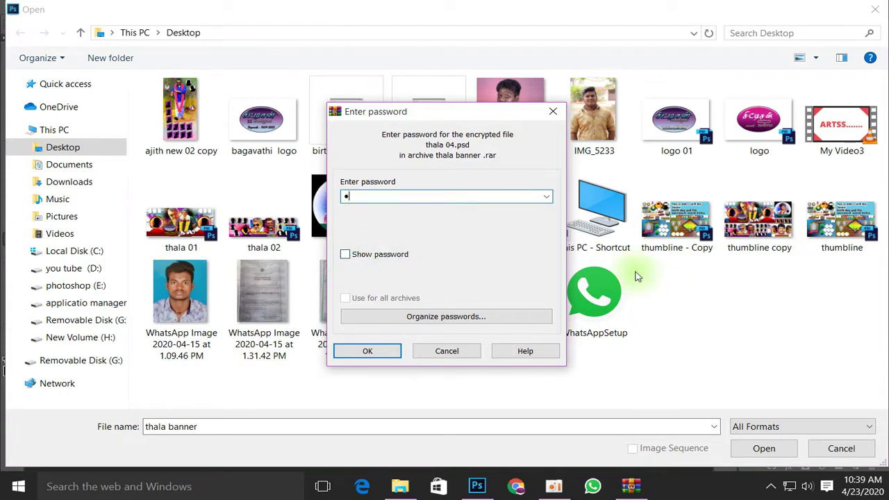
{"action": "left_click", "coordinate": [395, 354]}
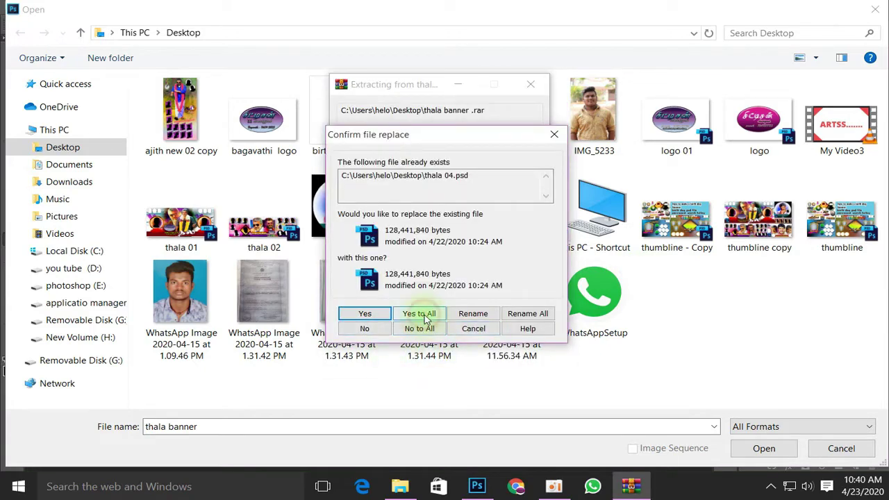
{"action": "left_click", "coordinate": [420, 313]}
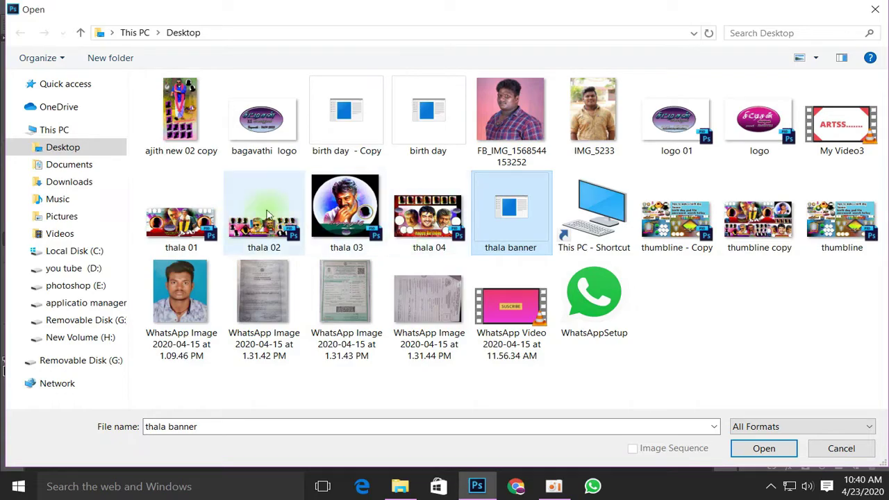
Open thala 01 from the Desktop, accept the missing font, and enlarge its document window so the whole banner fits.
{"action": "double_click", "coordinate": [167, 221]}
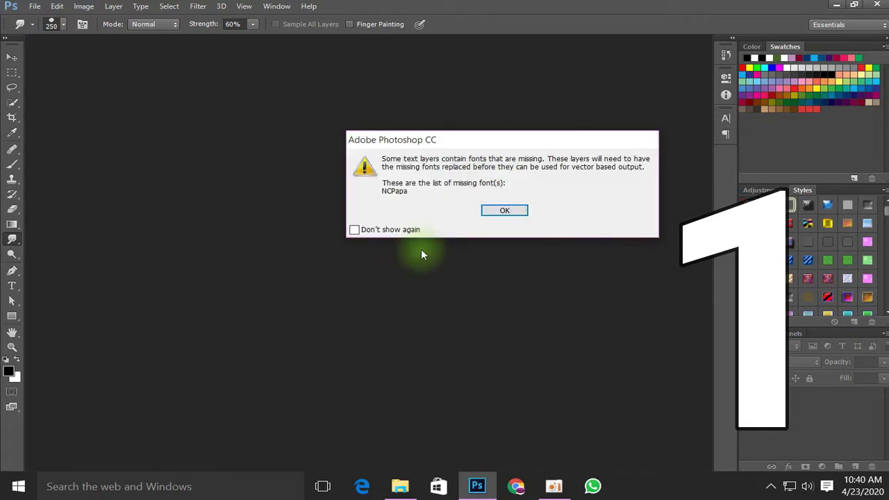
{"action": "left_click", "coordinate": [506, 211]}
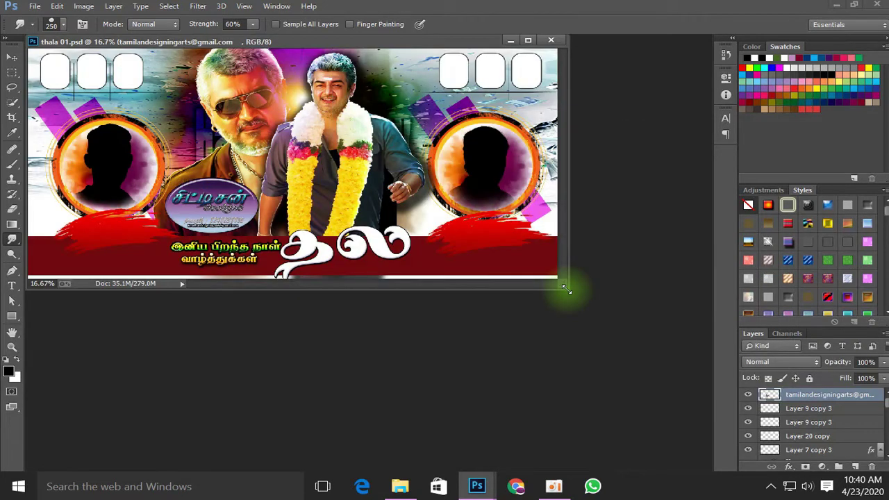
{"action": "left_click_drag", "start_coordinate": [567, 288], "coordinate": [671, 381]}
{"action": "key", "text": "ctrl+plus"}
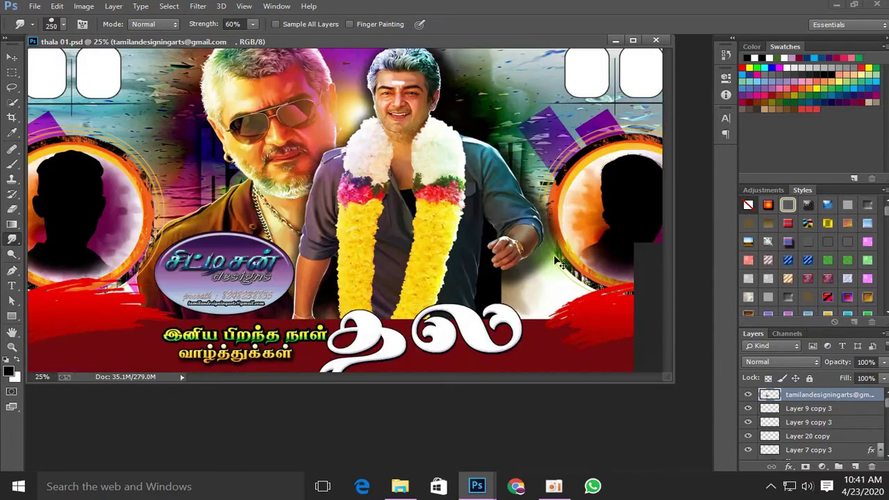
{"action": "key", "text": "ctrl+minus"}
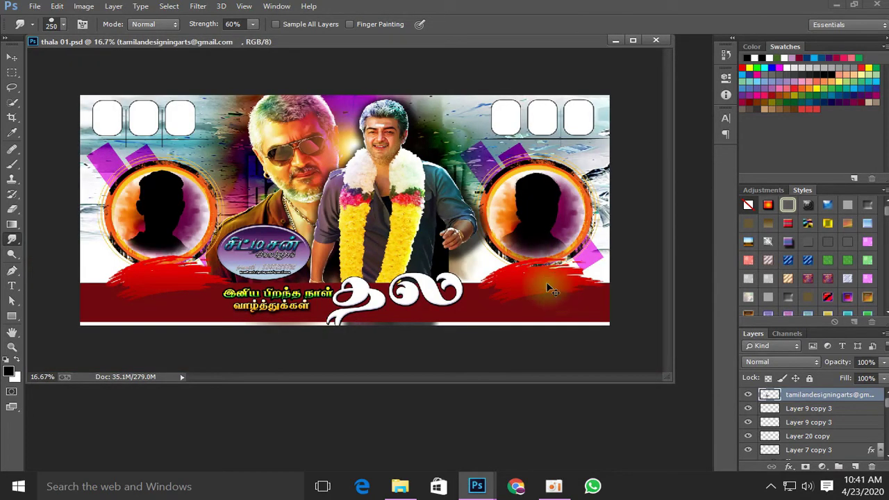
Reposition the banner's two black silhouettes, the garlanded man and the man in sunglasses by small amounts.
{"action": "left_click_drag", "start_coordinate": [531, 236], "coordinate": [541, 240]}
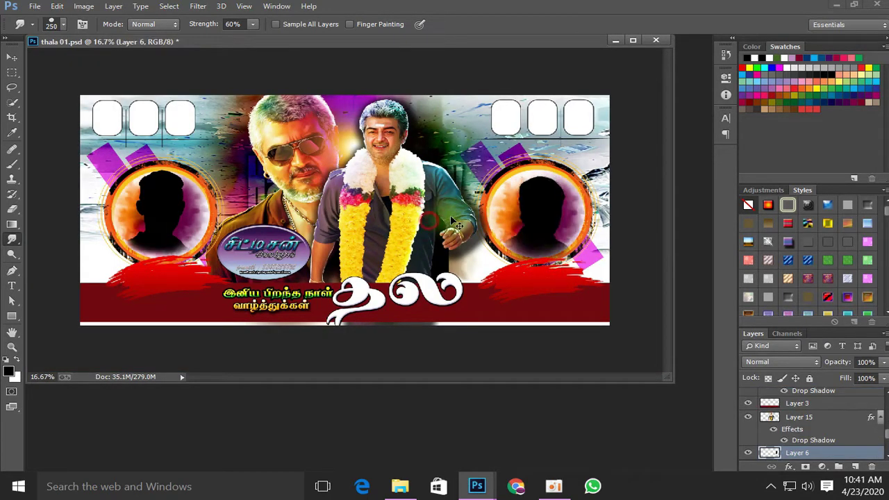
{"action": "left_click_drag", "start_coordinate": [450, 220], "coordinate": [466, 218]}
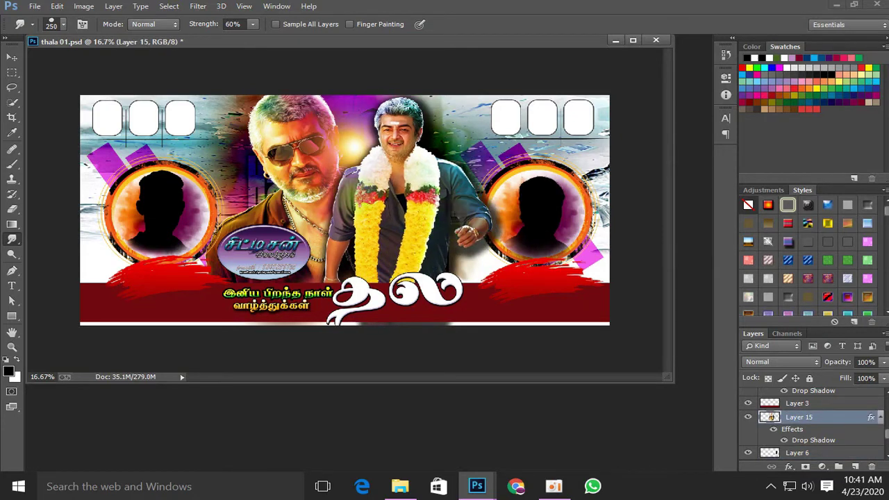
{"action": "left_click_drag", "start_coordinate": [298, 176], "coordinate": [321, 165]}
{"action": "left_click_drag", "start_coordinate": [278, 116], "coordinate": [280, 121]}
{"action": "mouse_move", "coordinate": [169, 209]}
{"action": "left_mouse_down"}
{"action": "mouse_move", "coordinate": [182, 202]}
{"action": "mouse_move", "coordinate": [170, 214]}
{"action": "left_mouse_up"}
{"action": "left_click", "coordinate": [212, 158]}
{"action": "left_click_drag", "start_coordinate": [209, 157], "coordinate": [232, 159]}
Shift the large white Tamil title slightly right and scale it up to about 113%.
{"action": "left_click_drag", "start_coordinate": [356, 295], "coordinate": [372, 298]}
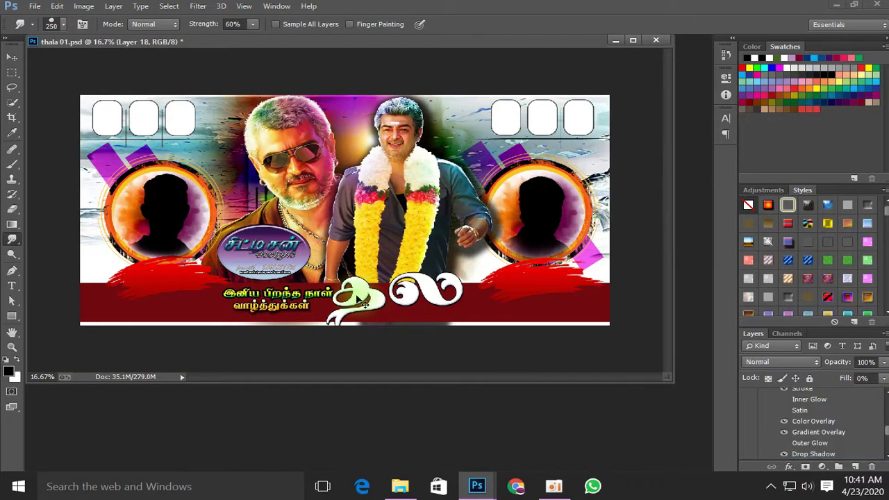
{"action": "key", "text": "ctrl+t"}
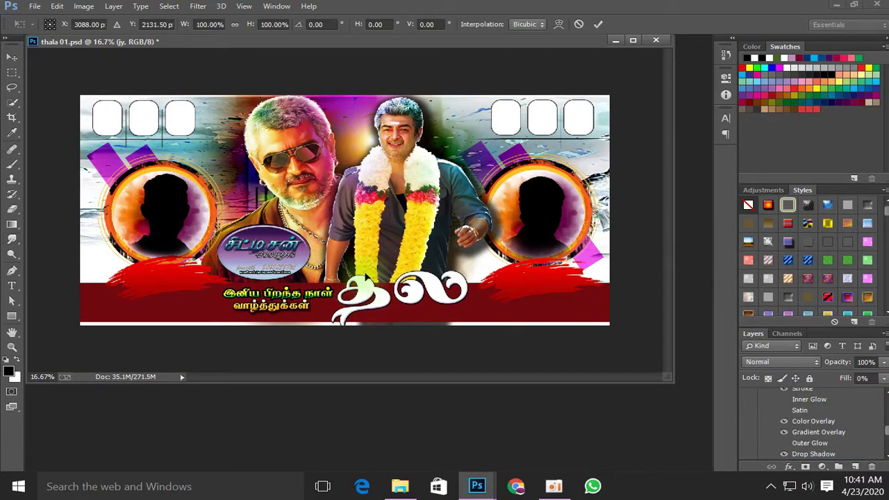
{"action": "left_click_drag", "start_coordinate": [469, 274], "coordinate": [485, 264]}
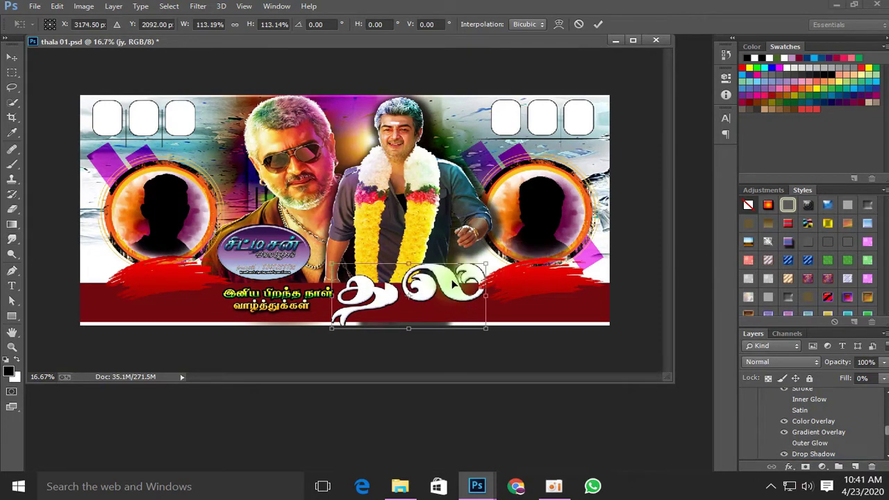
{"action": "key", "text": "Return"}
{"action": "key", "text": "r"}
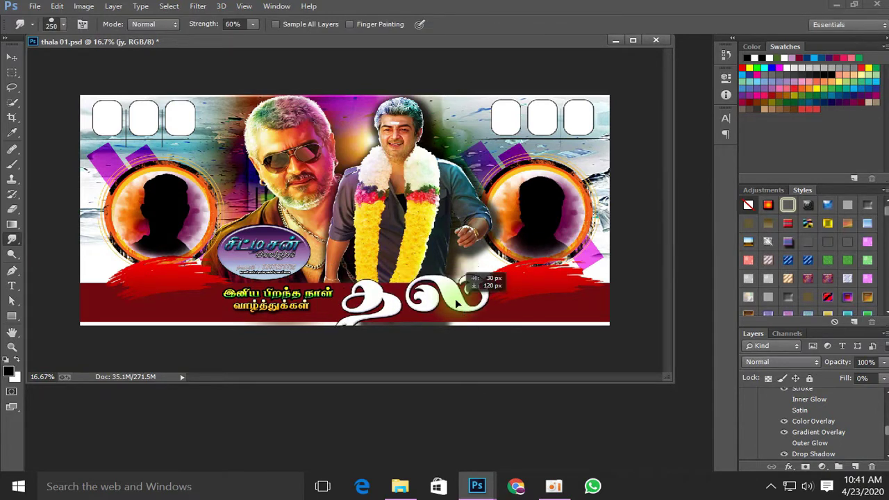
Try a beige striped layer style and a blue style with gold edging on the large Tamil title.
{"action": "left_click", "coordinate": [788, 278]}
{"action": "left_click", "coordinate": [787, 278]}
{"action": "scroll", "coordinate": [813, 292], "scroll_direction": "down", "scroll_amount": 2}
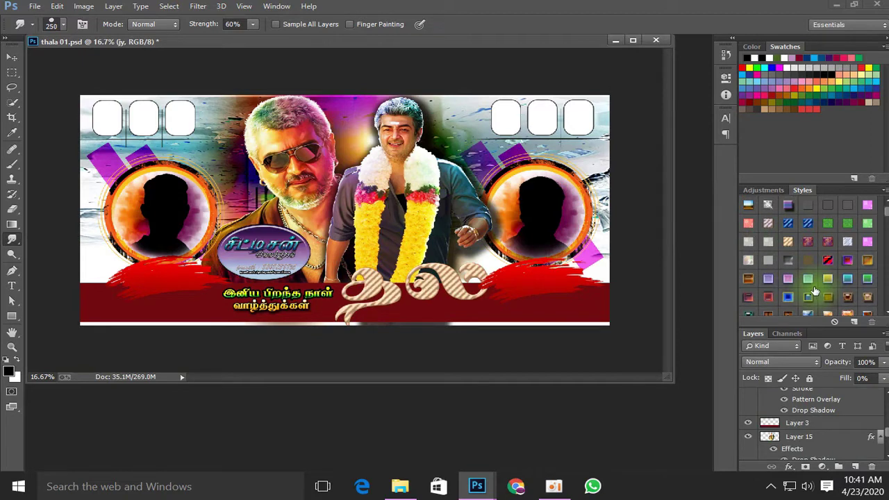
{"action": "left_click", "coordinate": [813, 291]}
{"action": "scroll", "coordinate": [813, 292], "scroll_direction": "down", "scroll_amount": 1}
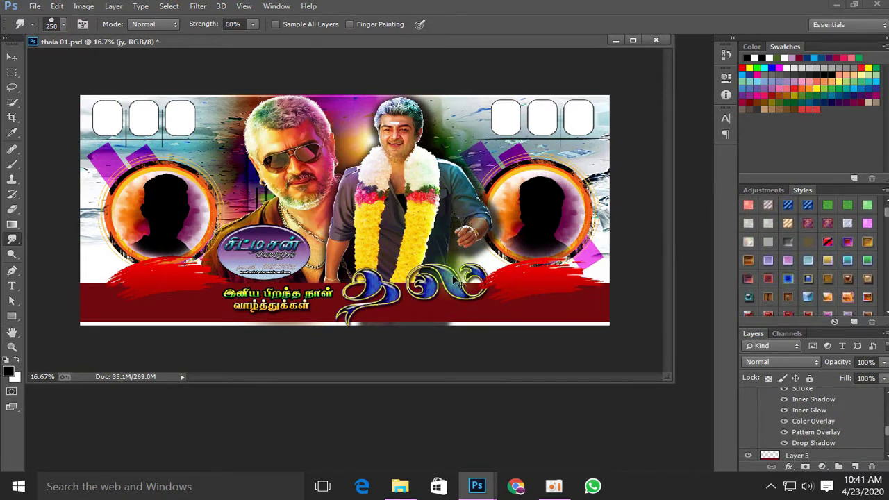
Move the large title slightly right and down, and bring it in front of the red brush stroke.
{"action": "mouse_move", "coordinate": [456, 280]}
{"action": "left_mouse_down"}
{"action": "mouse_move", "coordinate": [487, 291]}
{"action": "mouse_move", "coordinate": [460, 292]}
{"action": "left_mouse_up"}
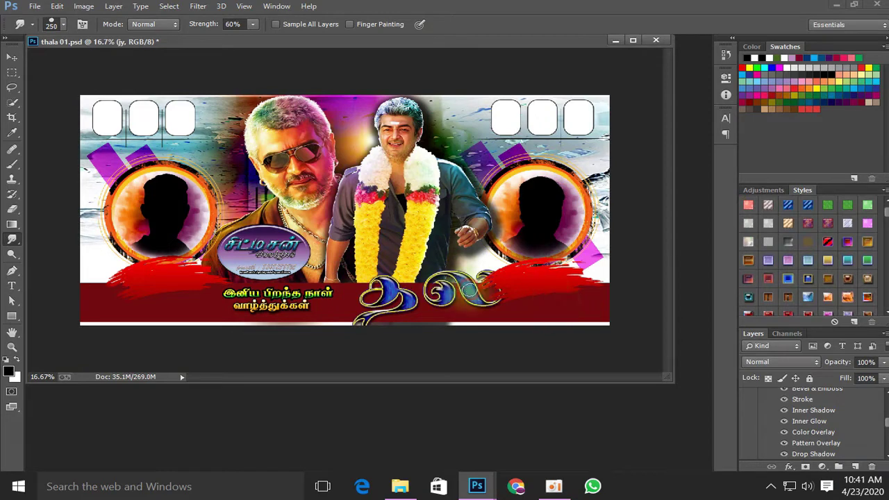
{"action": "key", "text": "ctrl+z"}
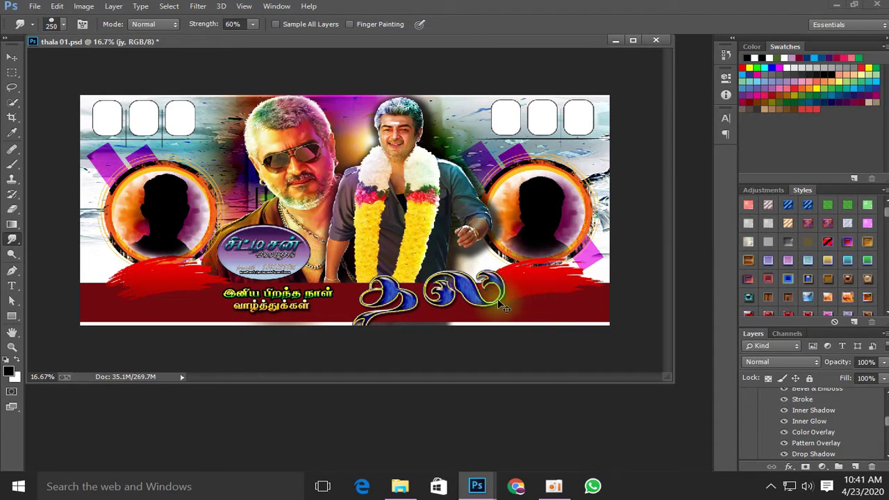
Try silver star, plain yellow and green textured layer styles on the large Tamil title.
{"action": "scroll", "coordinate": [834, 282], "scroll_direction": "down", "scroll_amount": 3}
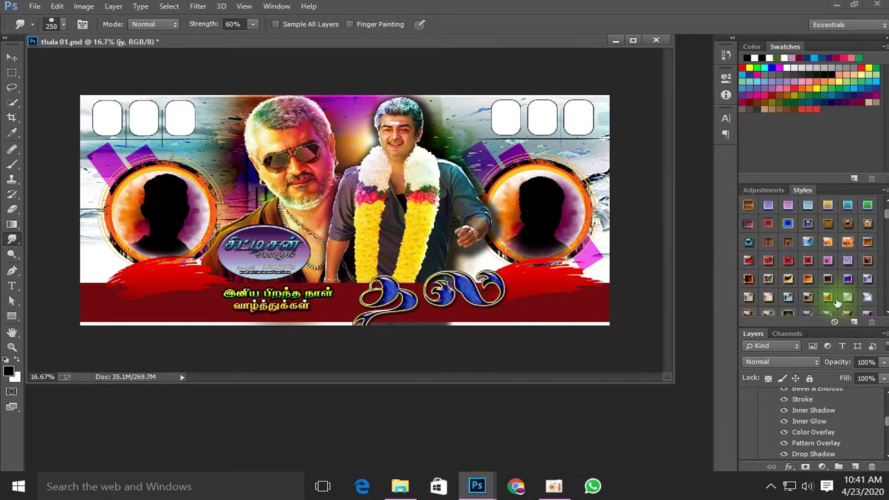
{"action": "left_click", "coordinate": [831, 300]}
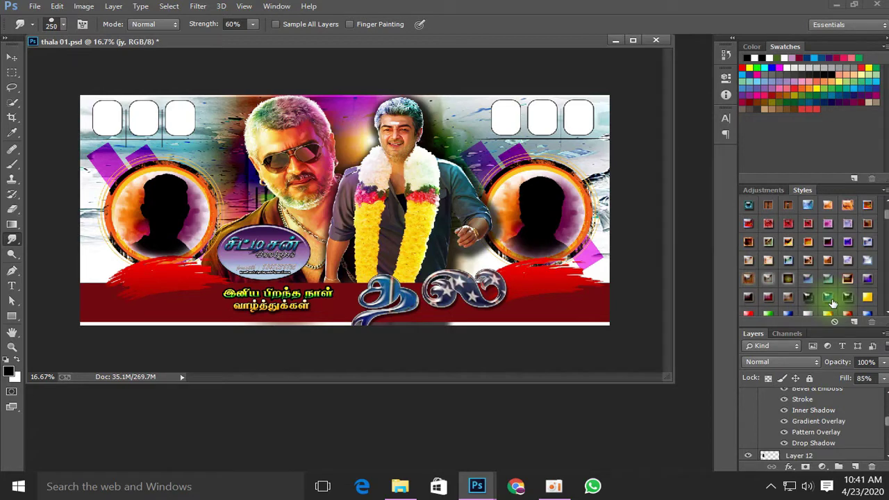
{"action": "left_click", "coordinate": [867, 299]}
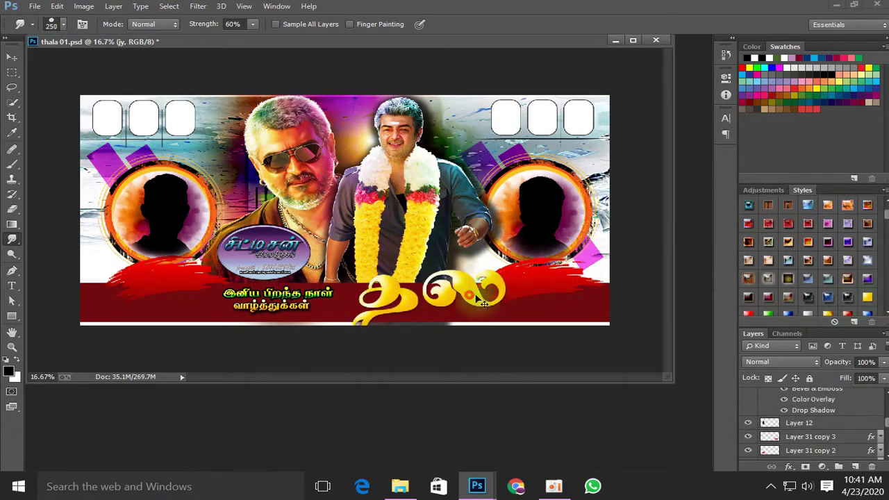
{"action": "scroll", "coordinate": [803, 293], "scroll_direction": "down", "scroll_amount": 2}
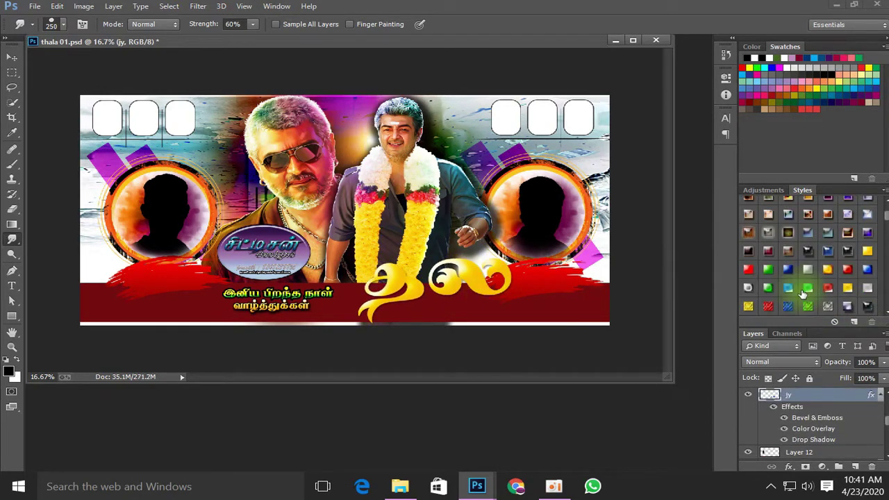
{"action": "left_click", "coordinate": [808, 288]}
{"action": "scroll", "coordinate": [810, 288], "scroll_direction": "down", "scroll_amount": 1}
{"action": "left_click", "coordinate": [812, 289]}
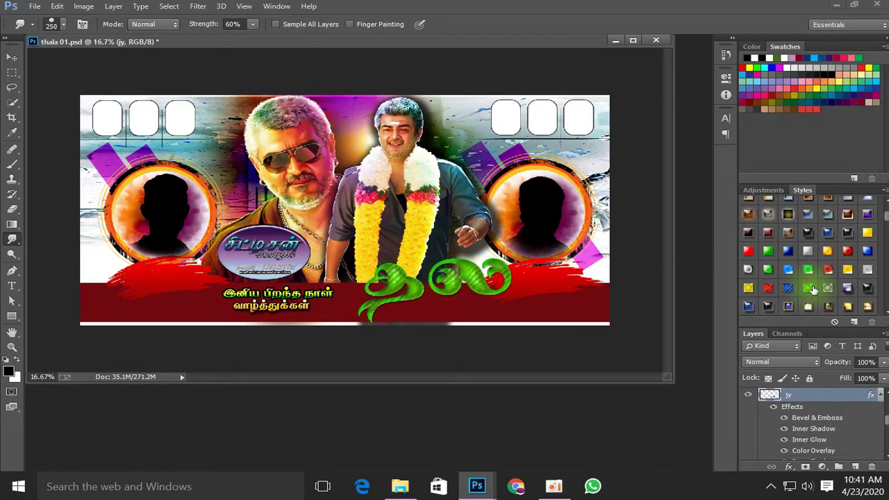
Try snakeskin, grey-brown stone, glittering gold and silver-green layer styles on the large Tamil title.
{"action": "scroll", "coordinate": [813, 289], "scroll_direction": "down", "scroll_amount": 3}
{"action": "left_click", "coordinate": [828, 289]}
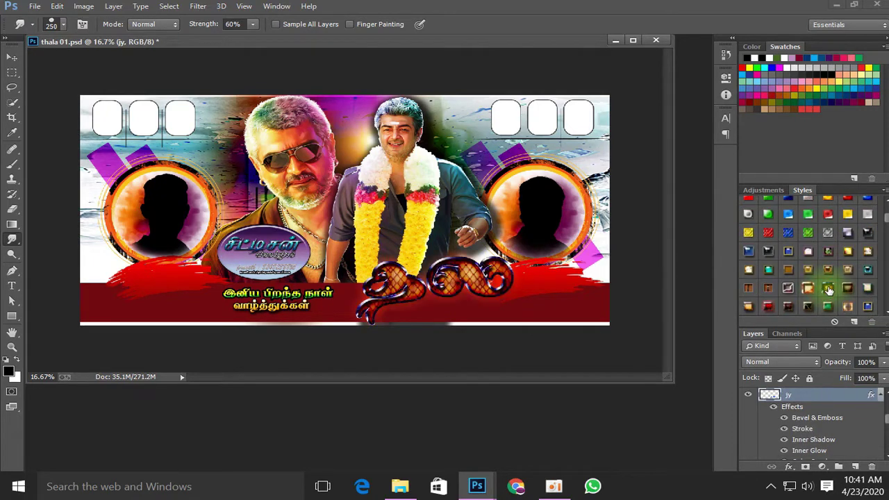
{"action": "left_click", "coordinate": [848, 289]}
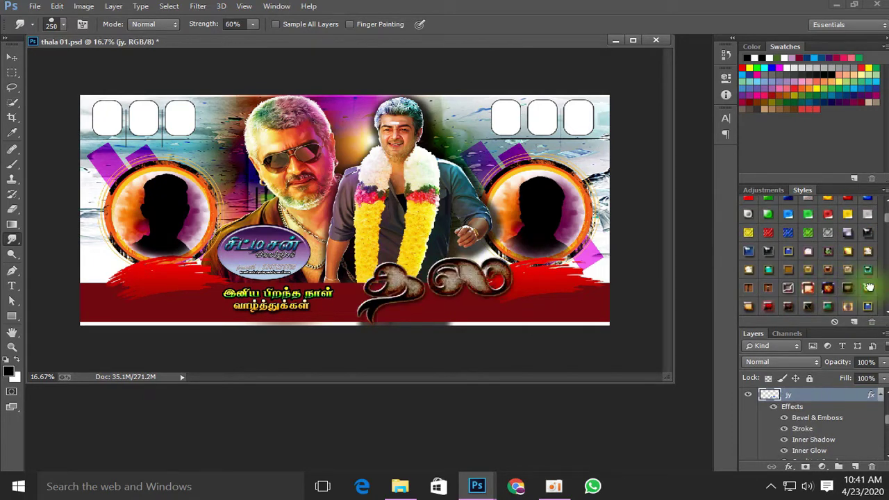
{"action": "scroll", "coordinate": [858, 297], "scroll_direction": "down", "scroll_amount": 2}
{"action": "left_click", "coordinate": [791, 289]}
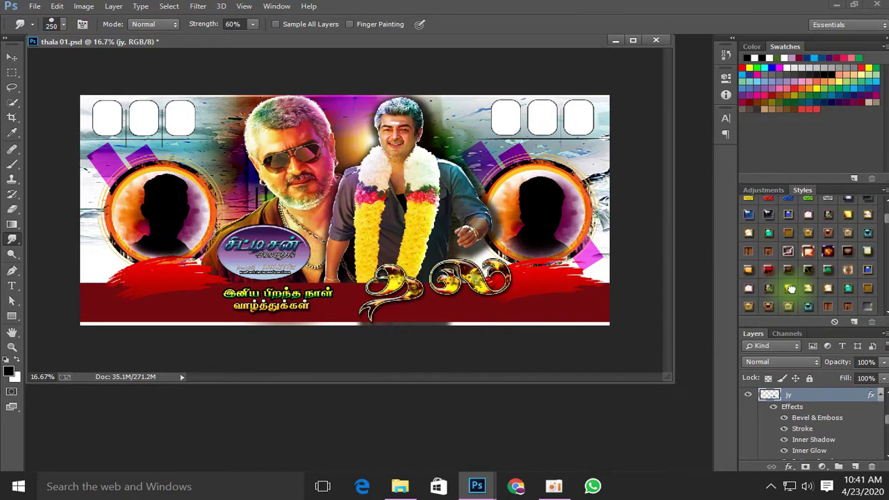
{"action": "scroll", "coordinate": [809, 298], "scroll_direction": "down", "scroll_amount": 3}
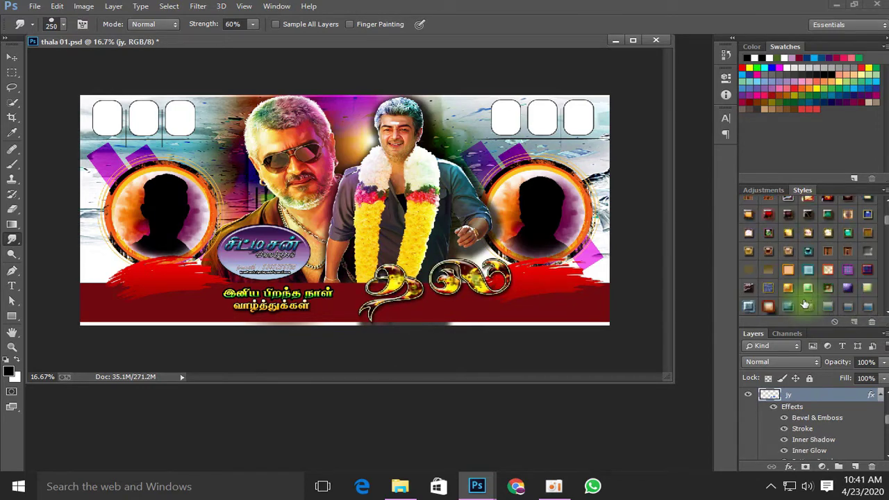
{"action": "left_click", "coordinate": [806, 304]}
Apply a flat olive-gold style with Satin and Gradient Overlay to the large title, and select background Layer 18.
{"action": "scroll", "coordinate": [809, 300], "scroll_direction": "down", "scroll_amount": 2}
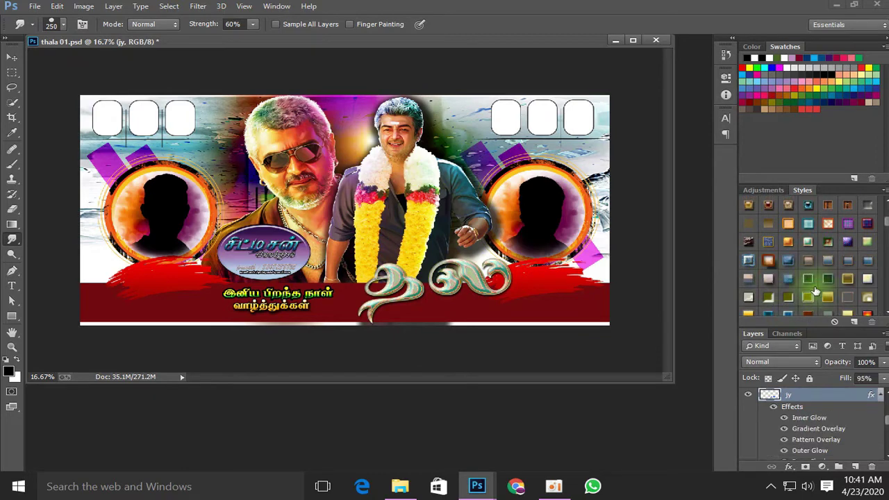
{"action": "left_click", "coordinate": [848, 279]}
{"action": "scroll", "coordinate": [806, 291], "scroll_direction": "down", "scroll_amount": 3}
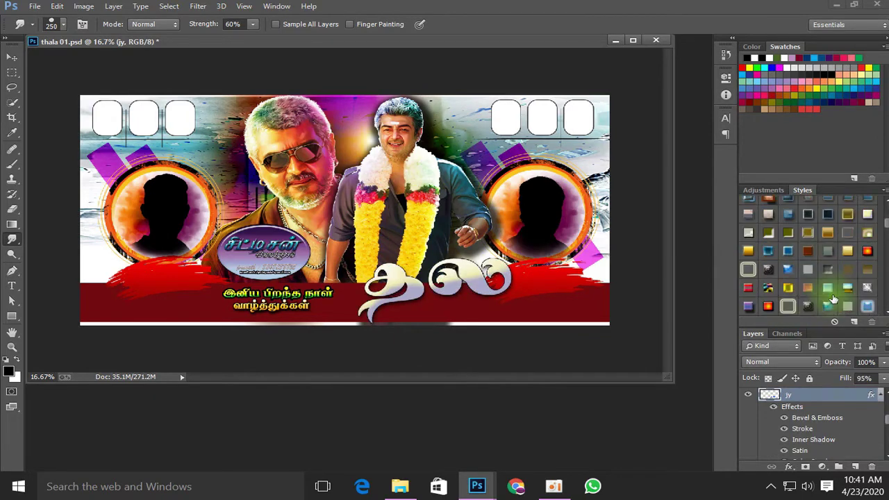
{"action": "double_click", "coordinate": [786, 305]}
{"action": "left_click", "coordinate": [563, 169]}
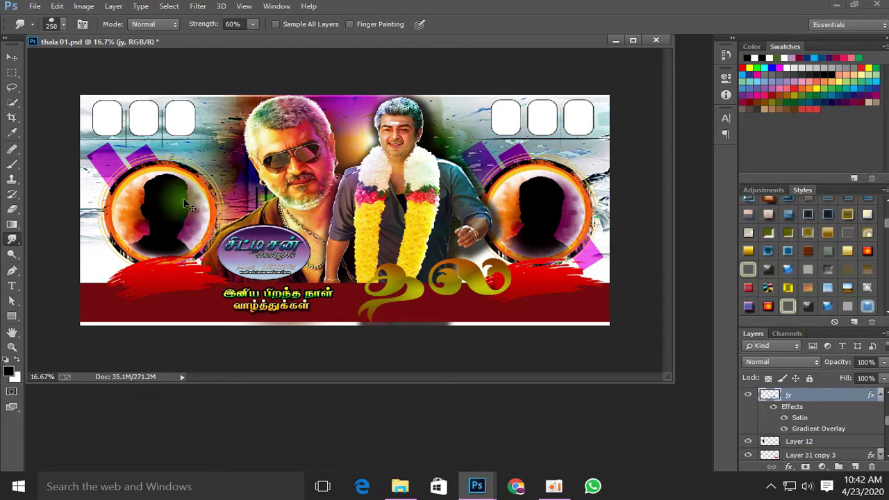
{"action": "left_click", "coordinate": [210, 137], "text": "ctrl"}
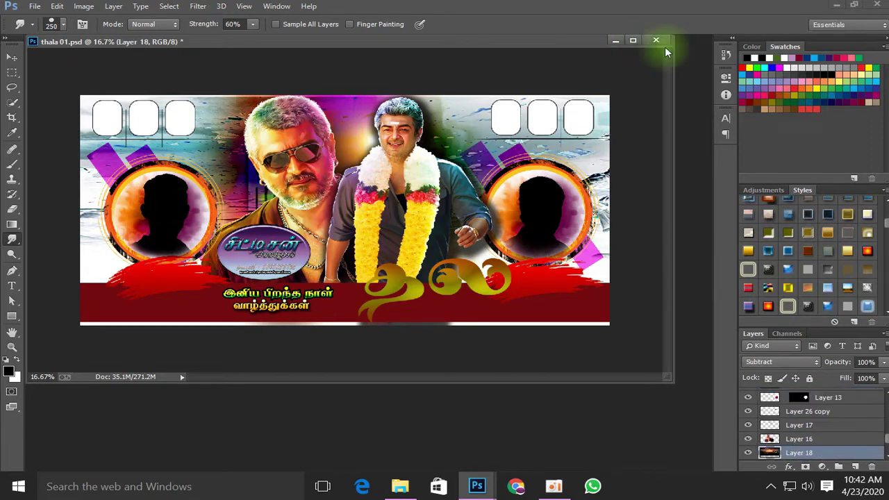
Close thala 01.psd without saving, open thala 02.psd, and enlarge its document window around the banner.
{"action": "left_click", "coordinate": [657, 41]}
{"action": "left_click", "coordinate": [453, 188]}
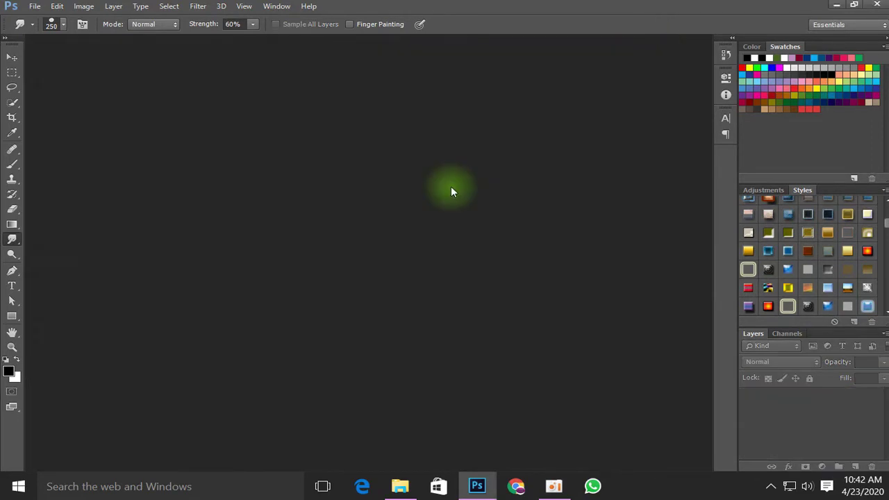
{"action": "double_click", "coordinate": [357, 180]}
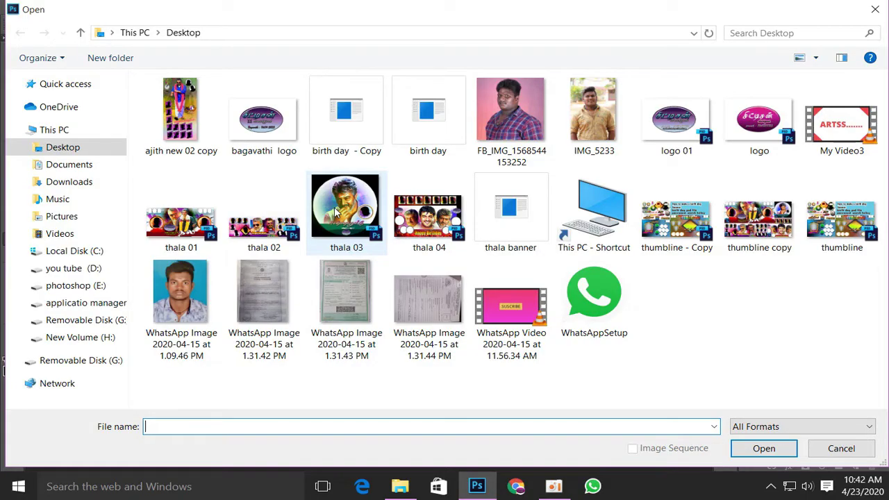
{"action": "double_click", "coordinate": [336, 212]}
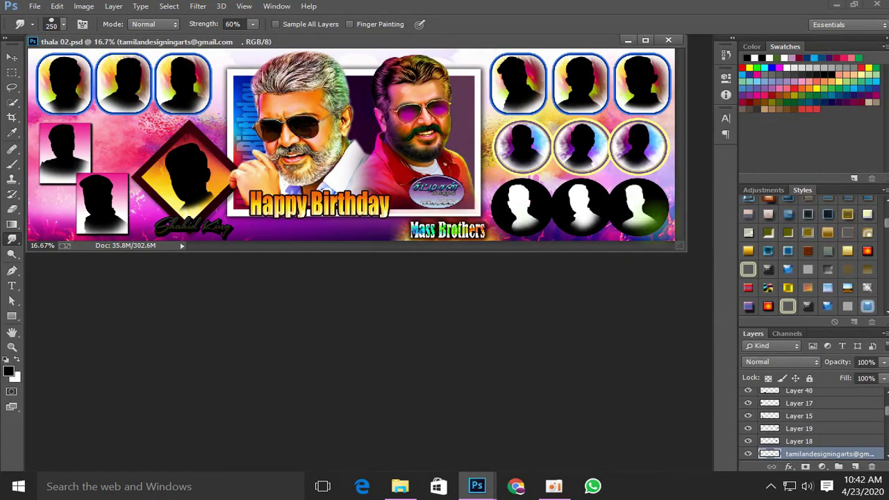
{"action": "left_click_drag", "start_coordinate": [683, 247], "coordinate": [792, 383]}
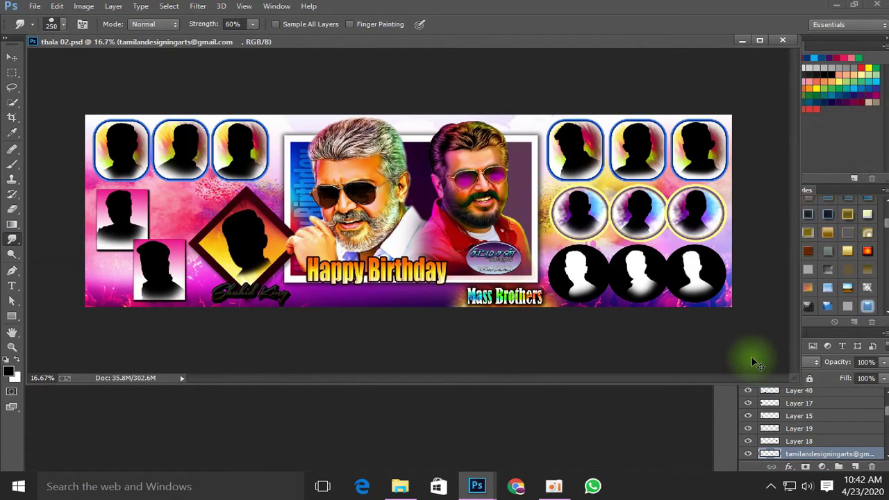
{"action": "key", "text": "ctrl+minus"}
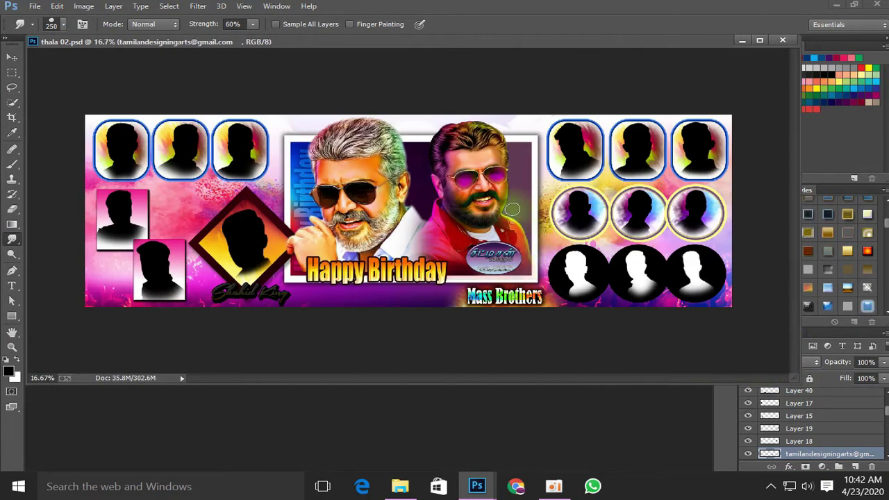
Move the two large portraits in the central frame of the banner slightly down.
{"action": "left_click_drag", "start_coordinate": [359, 200], "coordinate": [363, 206]}
{"action": "mouse_move", "coordinate": [491, 197]}
{"action": "left_mouse_down"}
{"action": "mouse_move", "coordinate": [476, 200]}
{"action": "mouse_move", "coordinate": [485, 204]}
{"action": "left_mouse_up"}
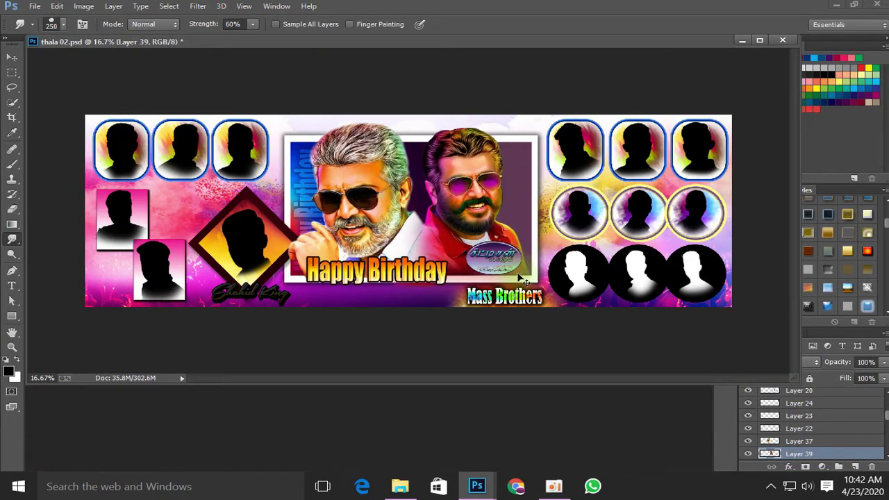
Nudge the diamond-shaped photo frame slightly right, and shift the two pink rectangular photo frames slightly.
{"action": "key", "text": "ctrl+plus"}
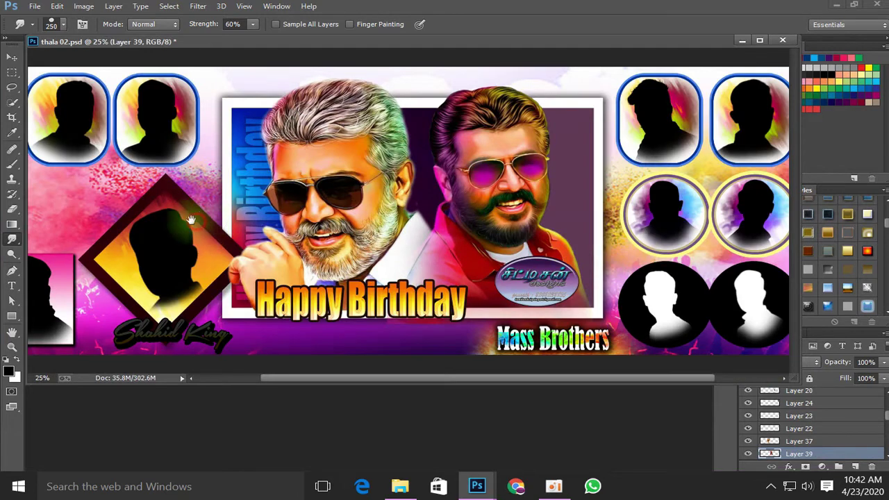
{"action": "left_click_drag", "start_coordinate": [195, 226], "coordinate": [410, 208]}
{"action": "left_click_drag", "start_coordinate": [231, 262], "coordinate": [237, 258]}
{"action": "left_click_drag", "start_coordinate": [165, 269], "coordinate": [169, 267]}
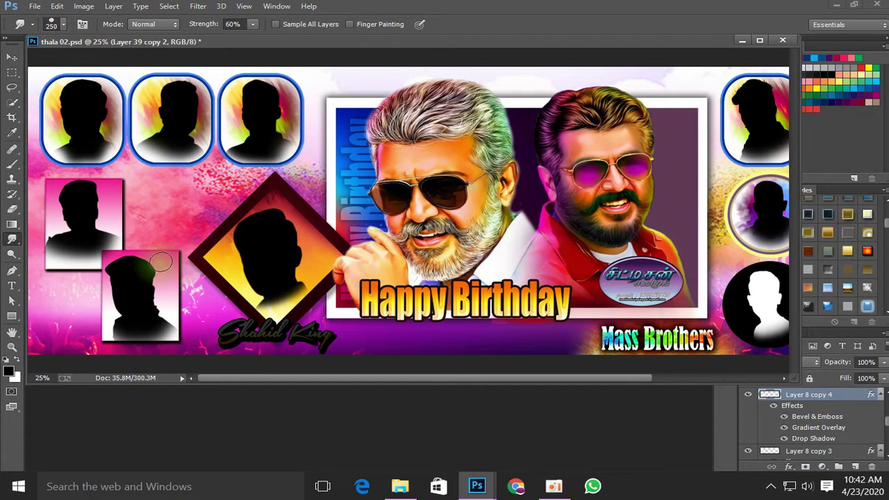
{"action": "left_click_drag", "start_coordinate": [109, 203], "coordinate": [107, 200]}
{"action": "key", "text": "ctrl+z"}
Pick the silhouette and background layers of the rounded and circular photo frames to examine them as separate layers.
{"action": "key", "text": "ctrl+minus"}
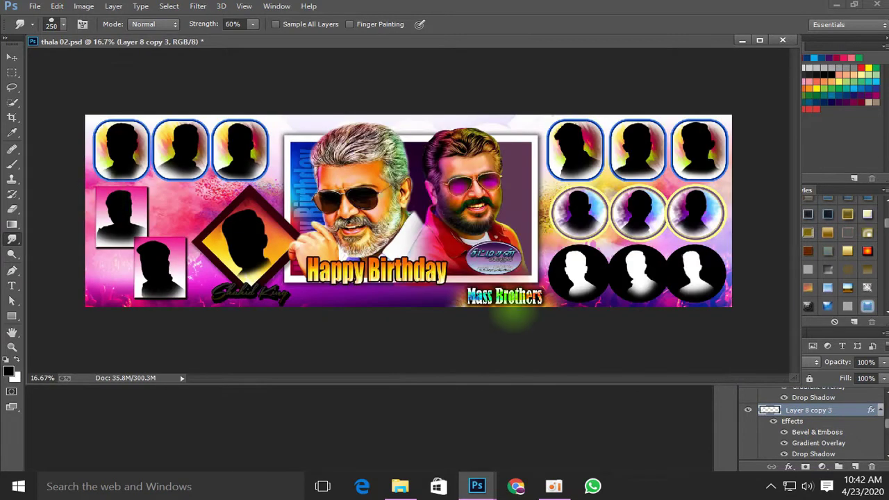
{"action": "left_click_drag", "start_coordinate": [262, 163], "coordinate": [258, 160]}
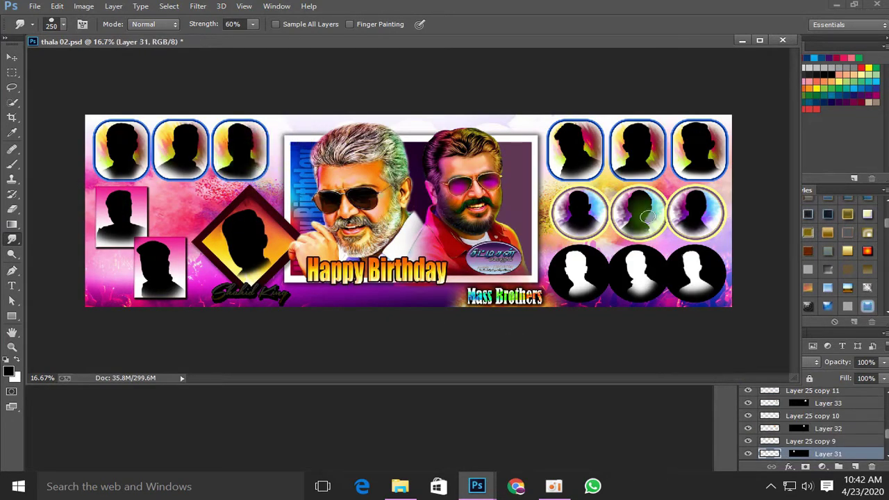
{"action": "left_click_drag", "start_coordinate": [594, 213], "coordinate": [594, 212]}
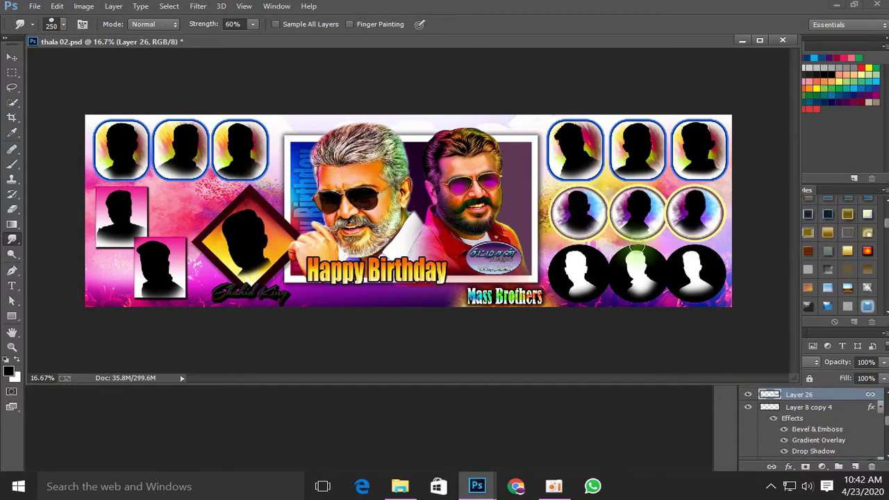
{"action": "left_click_drag", "start_coordinate": [716, 273], "coordinate": [724, 151]}
Move the Happy Birthday title slightly right and down.
{"action": "key", "text": "ctrl+minus"}
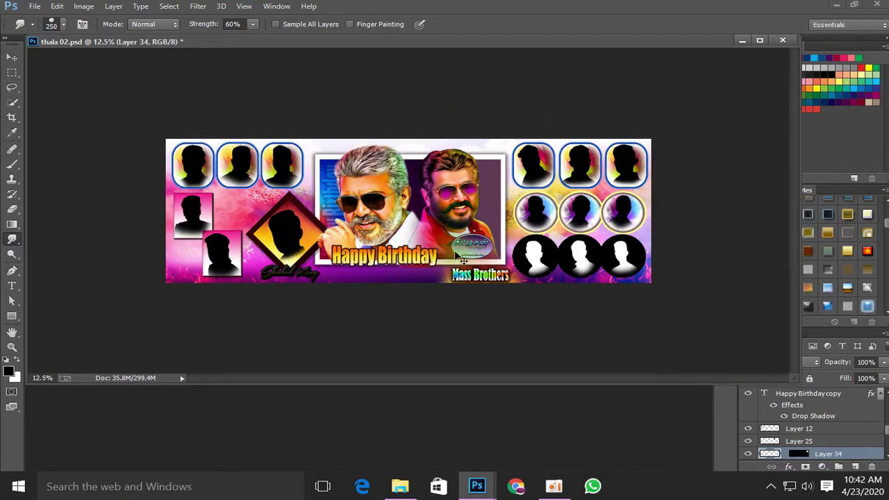
{"action": "key", "text": "ctrl+plus"}
{"action": "left_click_drag", "start_coordinate": [378, 271], "coordinate": [385, 273]}
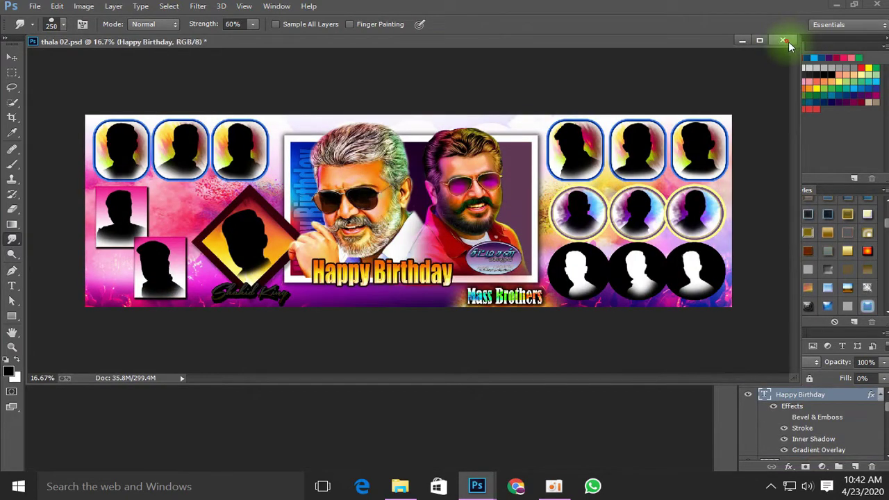
Close thala 02.psd without saving, open thala 03.psd, and enlarge its document window around the circular design.
{"action": "left_click", "coordinate": [785, 41]}
{"action": "left_click", "coordinate": [461, 187]}
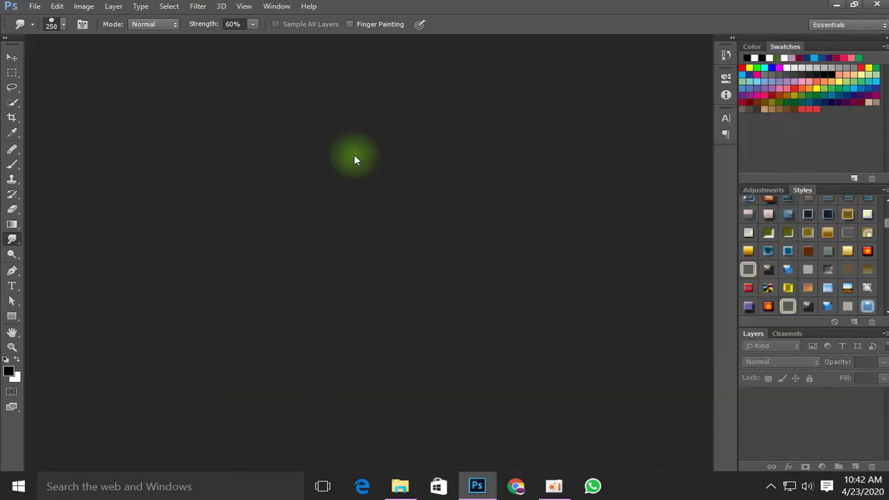
{"action": "double_click", "coordinate": [352, 214]}
{"action": "key", "text": "Return"}
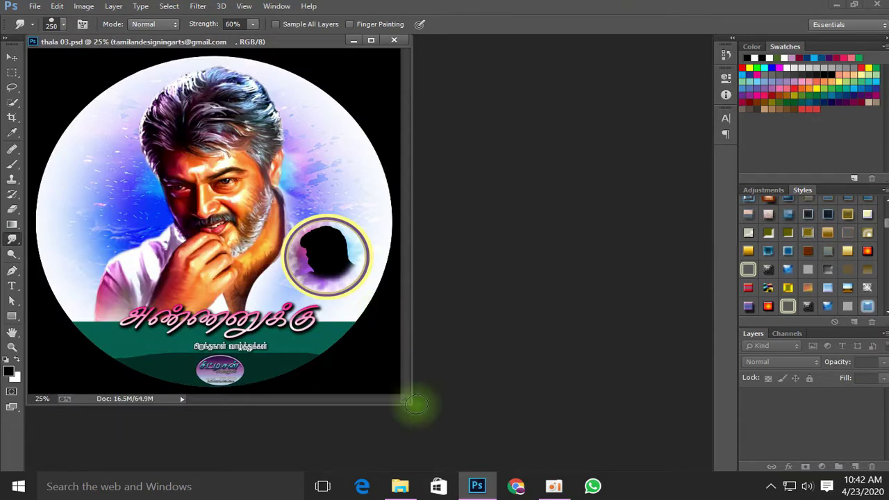
{"action": "left_click_drag", "start_coordinate": [410, 402], "coordinate": [674, 469]}
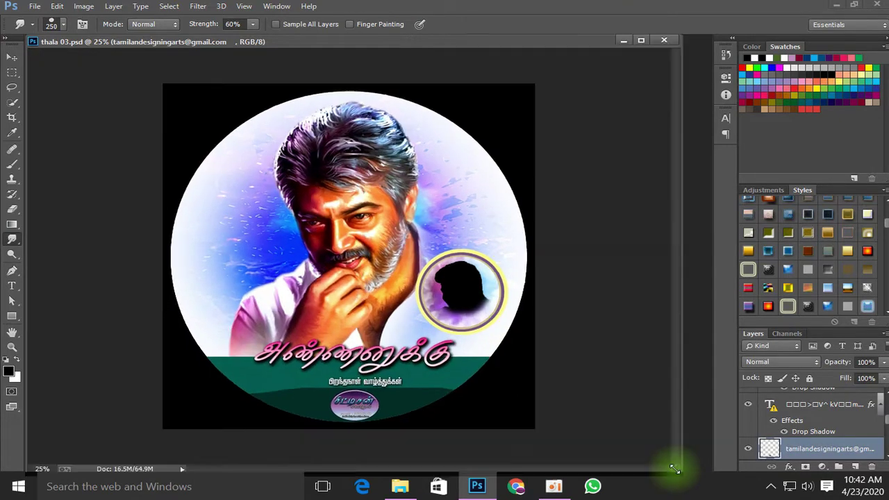
Recolour background Layer 15 with Hue/Saturation, using hue +180, saturation +67 and lightness -18.
{"action": "key", "text": "ctrl+plus"}
{"action": "key", "text": "ctrl+minus"}
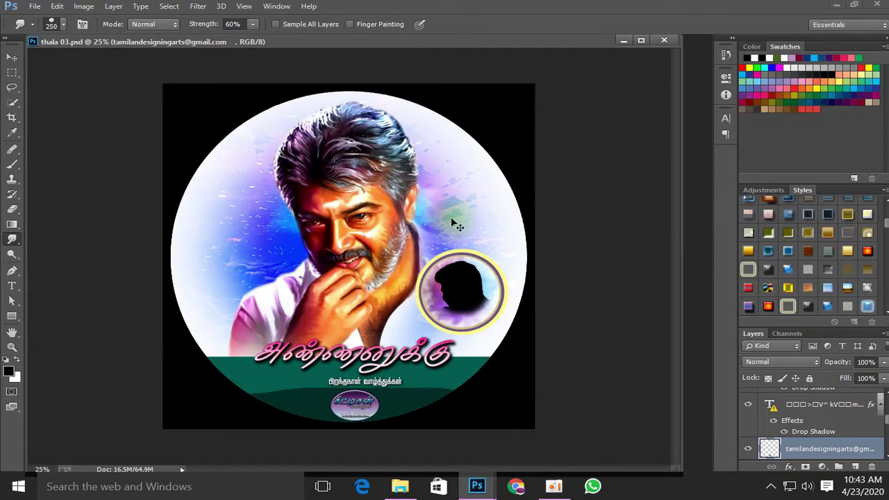
{"action": "left_click", "coordinate": [454, 217], "text": "ctrl"}
{"action": "key", "text": "ctrl+u"}
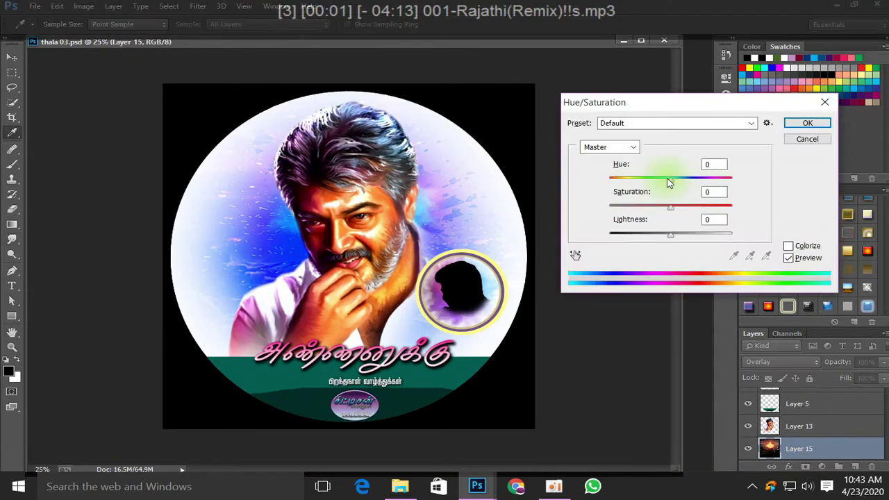
{"action": "left_click_drag", "start_coordinate": [669, 182], "coordinate": [738, 218]}
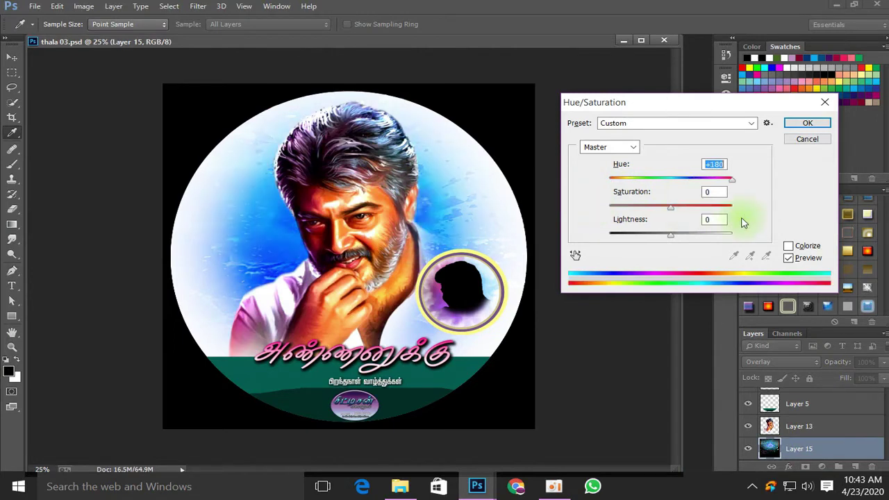
{"action": "left_click", "coordinate": [712, 211]}
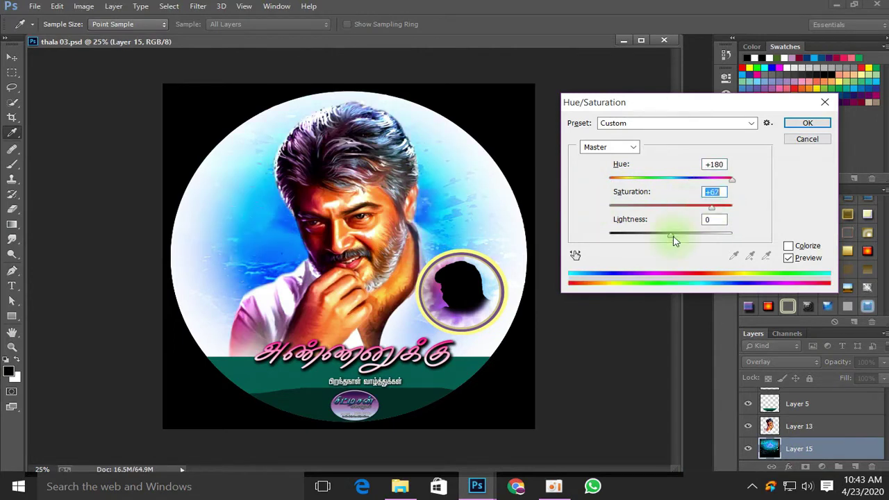
{"action": "left_click_drag", "start_coordinate": [671, 235], "coordinate": [660, 219]}
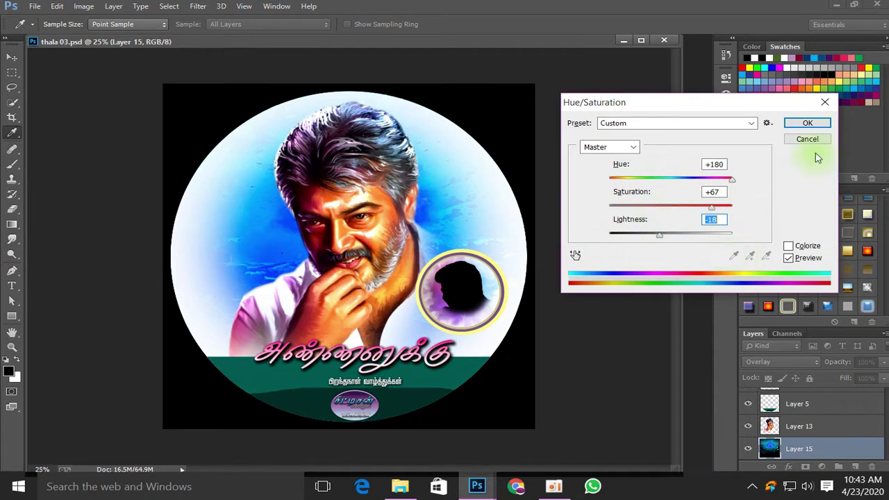
{"action": "left_click", "coordinate": [808, 125]}
{"action": "key", "text": "r"}
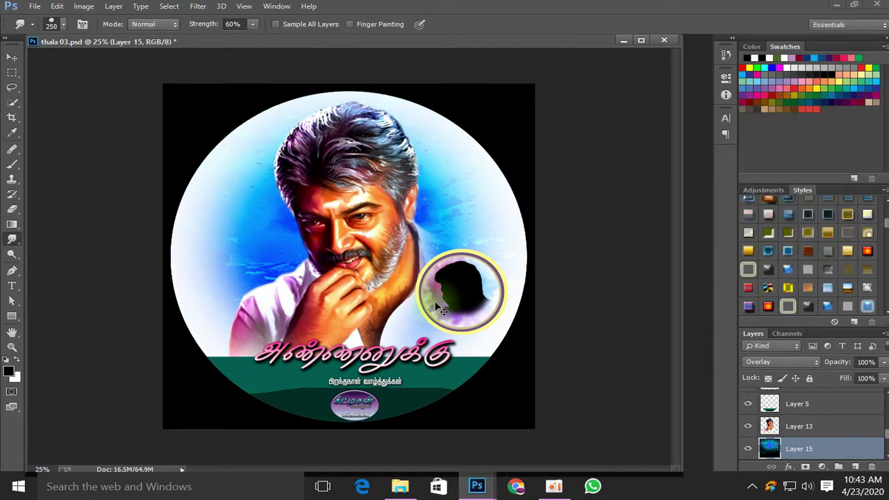
Shift the hue of the small circular photo frame on Layer 12 to +91, giving it a mint-green ring.
{"action": "left_click", "coordinate": [435, 303], "text": "ctrl"}
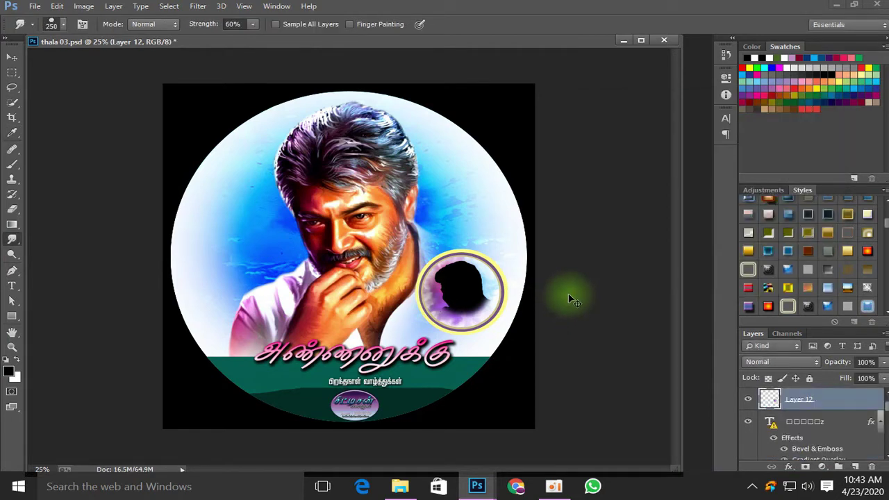
{"action": "key", "text": "ctrl+u"}
{"action": "left_click_drag", "start_coordinate": [685, 179], "coordinate": [710, 183]}
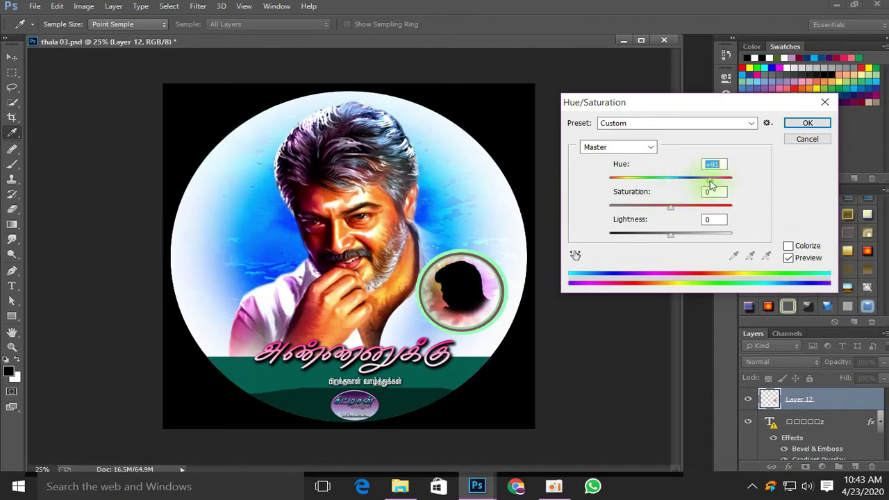
{"action": "left_click", "coordinate": [808, 124]}
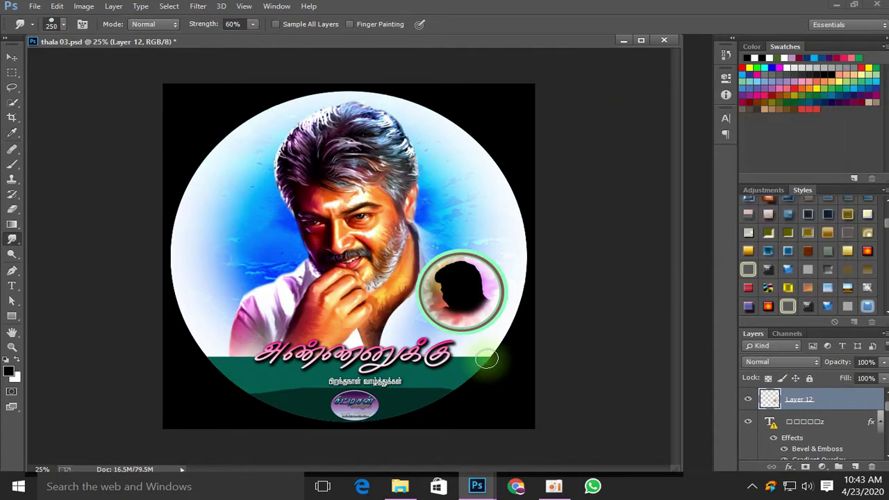
Turn the dark green band behind the Tamil text on Layer 5 brown by setting its hue to -130.
{"action": "left_click", "coordinate": [451, 368], "text": "ctrl"}
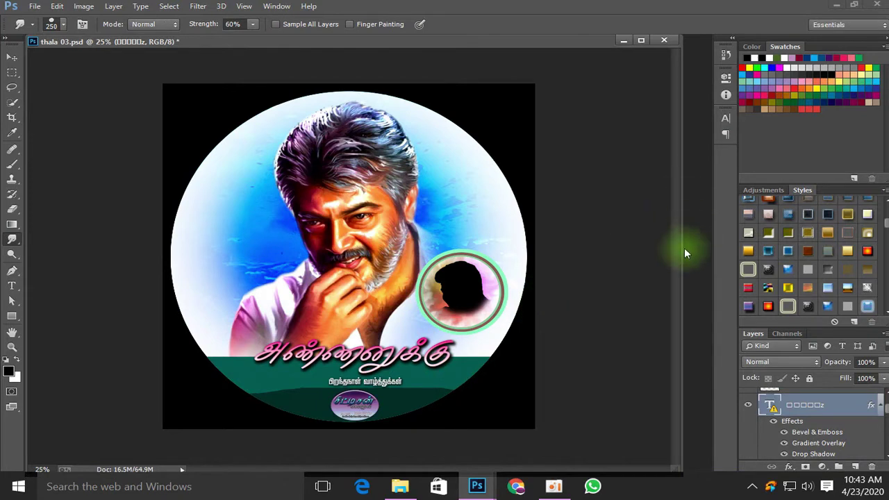
{"action": "left_click", "coordinate": [443, 374], "text": "ctrl"}
{"action": "key", "text": "ctrl+u"}
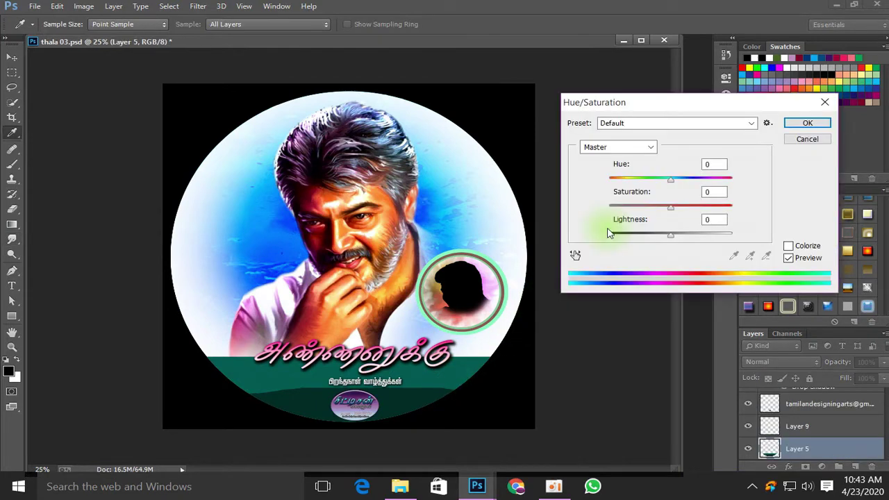
{"action": "left_click_drag", "start_coordinate": [671, 179], "coordinate": [622, 207]}
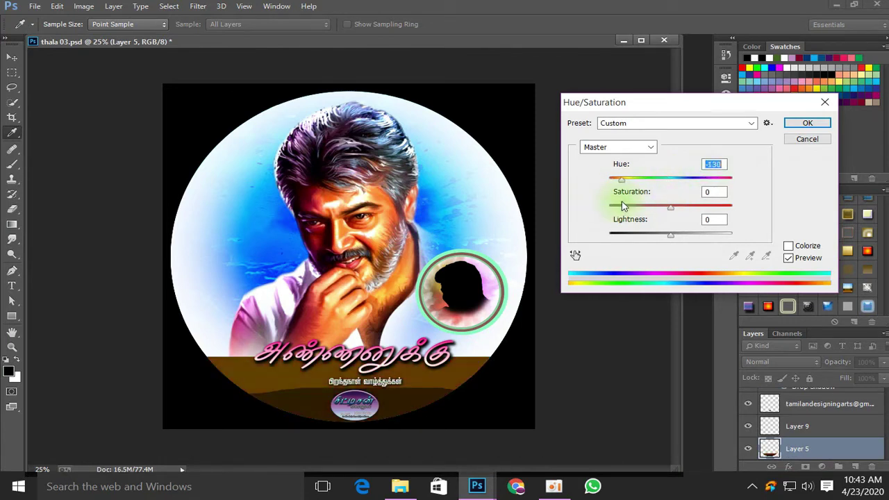
{"action": "left_click", "coordinate": [807, 123]}
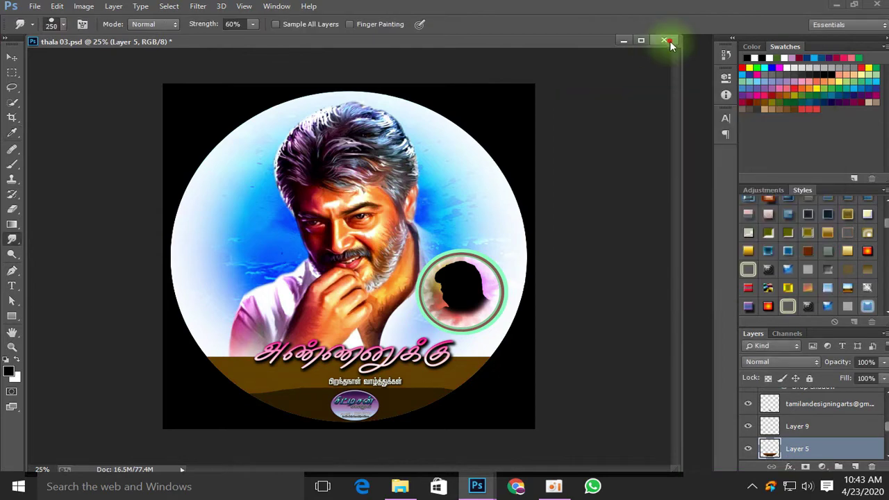
Close thala 03.psd without saving and open thala 04.psd from the desktop.
{"action": "left_click", "coordinate": [665, 41]}
{"action": "left_click", "coordinate": [462, 192]}
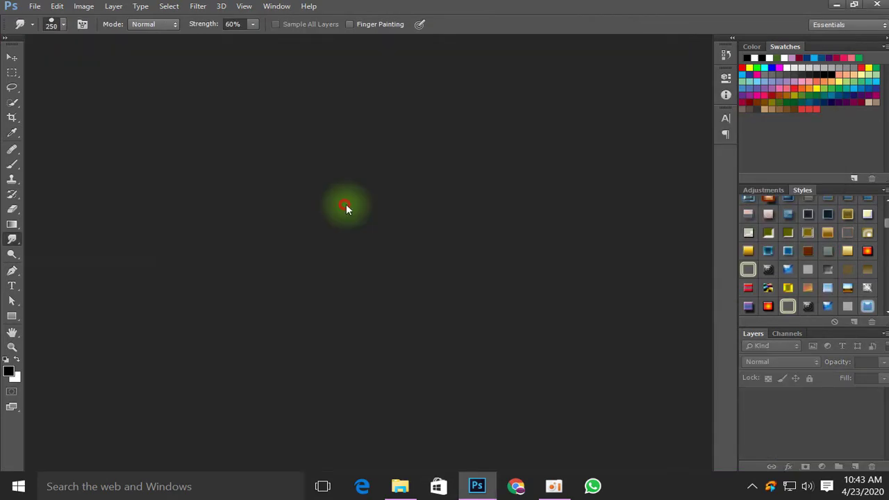
{"action": "double_click", "coordinate": [346, 207]}
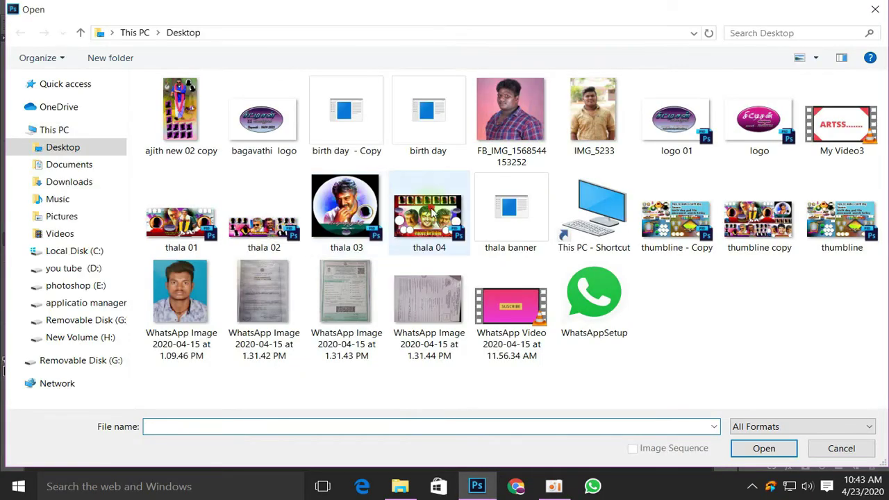
{"action": "double_click", "coordinate": [429, 207]}
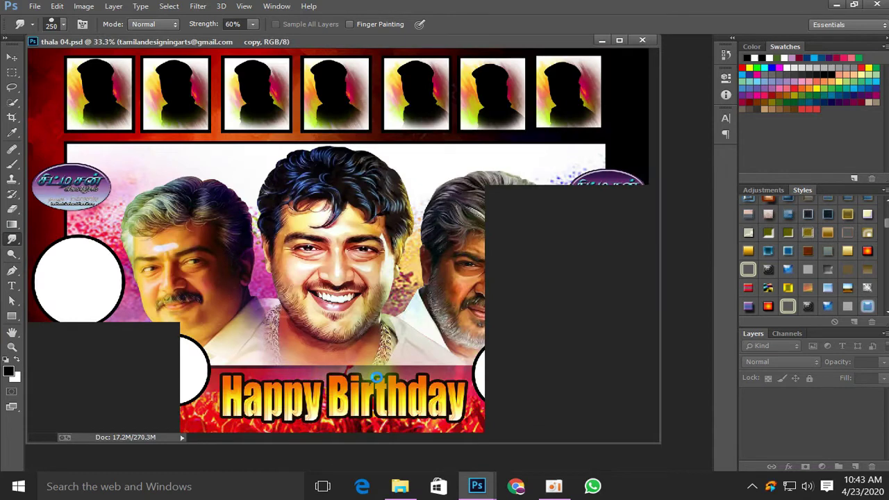
Adjust the central portrait on Layer 9 with Hue/Saturation, using hue +8 and saturation +16.
{"action": "key", "text": "ctrl+minus"}
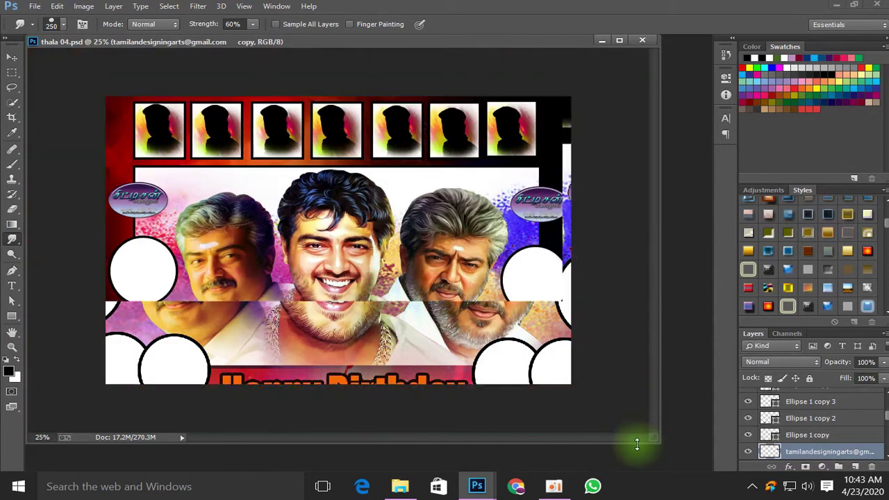
{"action": "key", "text": "ctrl+plus"}
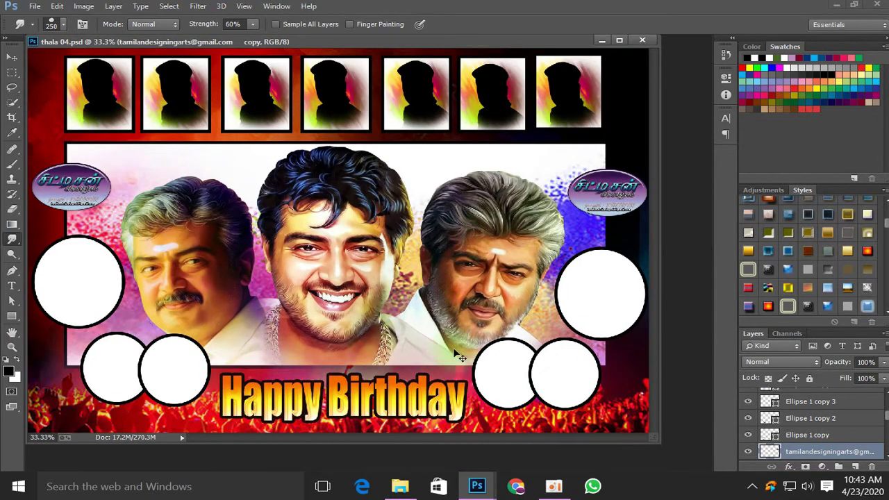
{"action": "key", "text": "ctrl+minus"}
{"action": "key", "text": "ctrl+plus"}
{"action": "left_click", "coordinate": [373, 285], "text": "ctrl"}
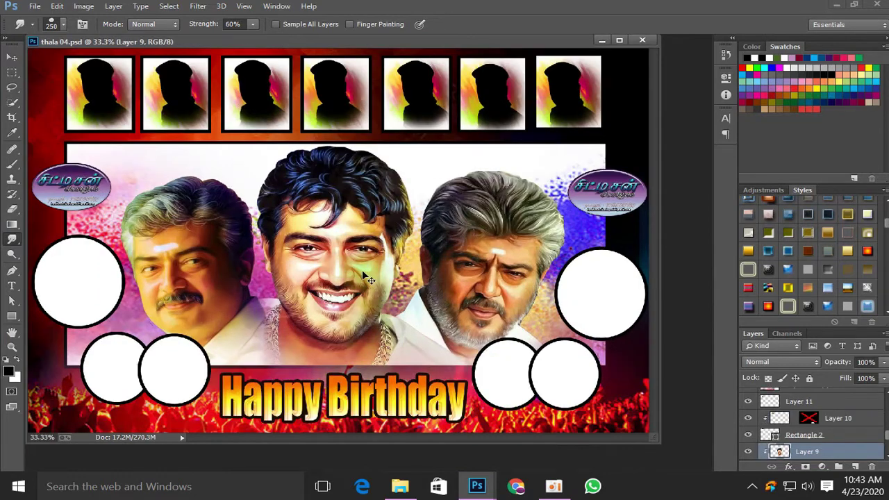
{"action": "key", "text": "ctrl+u"}
{"action": "left_click_drag", "start_coordinate": [670, 207], "coordinate": [701, 216]}
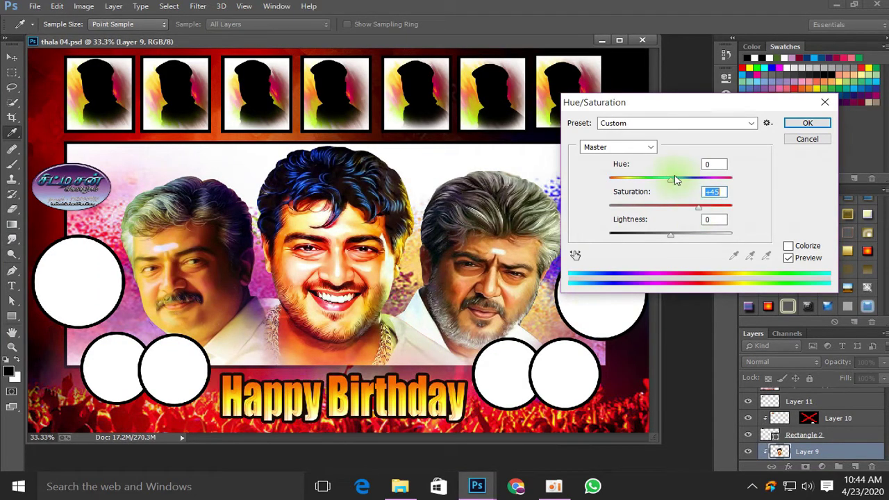
{"action": "mouse_move", "coordinate": [671, 180]}
{"action": "left_mouse_down"}
{"action": "mouse_move", "coordinate": [663, 189]}
{"action": "mouse_move", "coordinate": [727, 200]}
{"action": "mouse_move", "coordinate": [682, 210]}
{"action": "mouse_move", "coordinate": [675, 185]}
{"action": "left_mouse_up"}
{"action": "left_click", "coordinate": [681, 209]}
{"action": "left_click", "coordinate": [809, 124]}
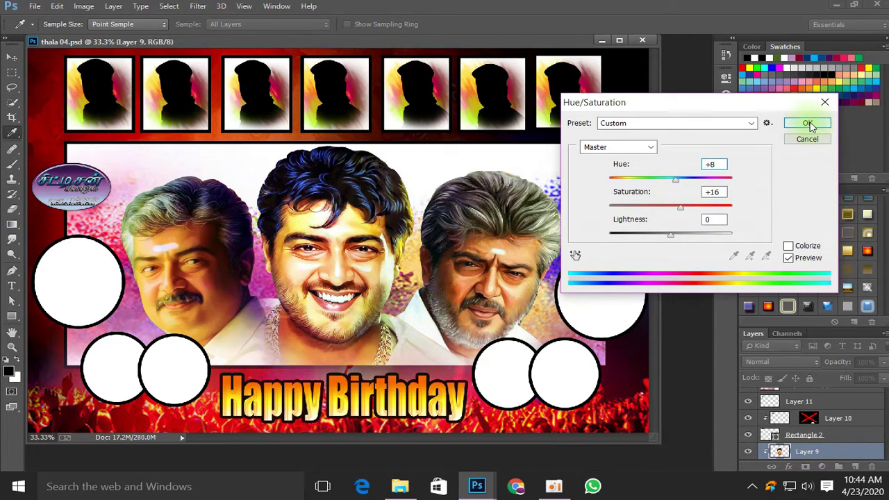
Apply Color Balance to the central portrait's midtones with color levels +73, +52 and +51.
{"action": "key", "text": "ctrl+b"}
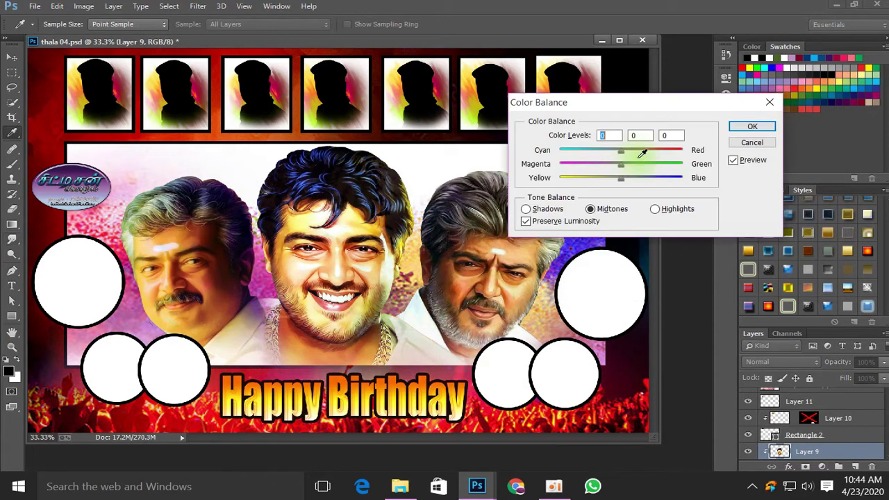
{"action": "left_click_drag", "start_coordinate": [620, 152], "coordinate": [653, 167]}
{"action": "left_click", "coordinate": [653, 178]}
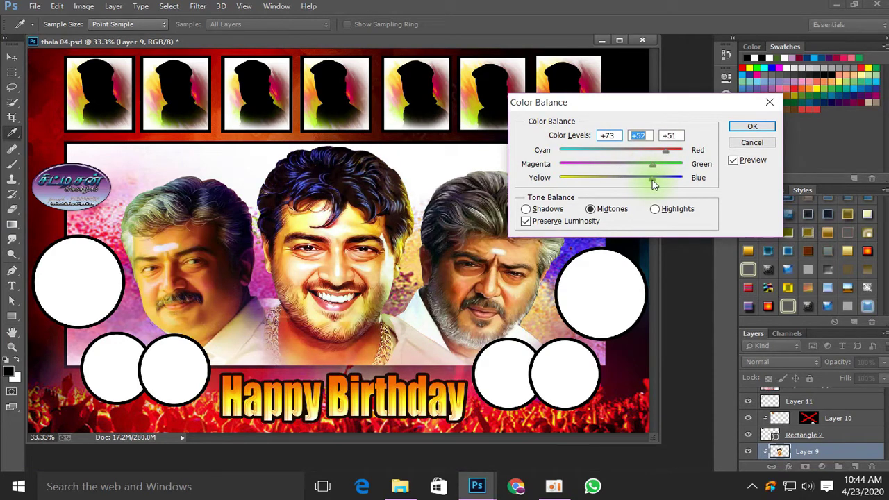
{"action": "left_click", "coordinate": [753, 126]}
{"action": "key", "text": "ctrl+minus"}
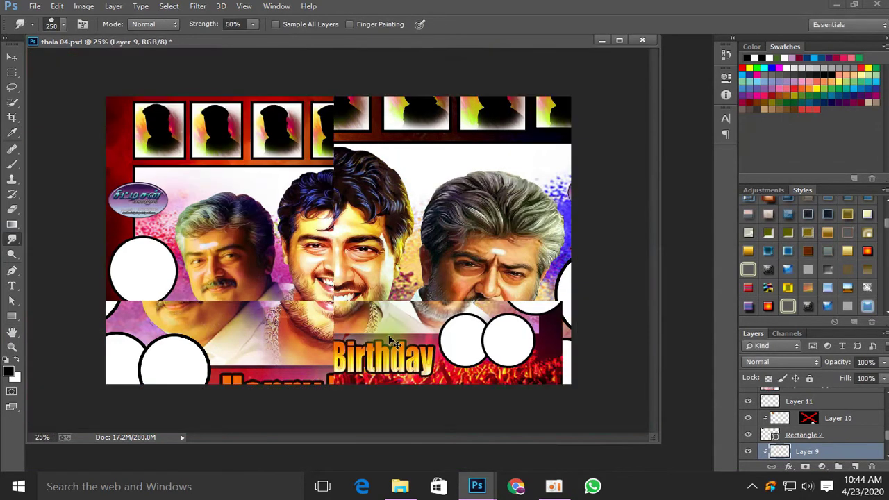
{"action": "key", "text": "ctrl+plus"}
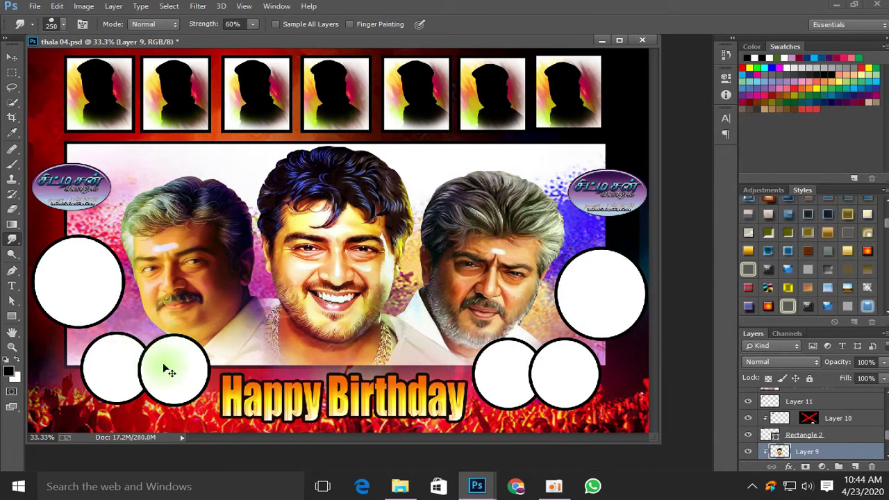
Nudge the inner small white circles Ellipse 1 copy 2 and copy 3 sideways, and the large circles Ellipse 1 copy 5 and Ellipse 1 upward.
{"action": "left_click_drag", "start_coordinate": [166, 370], "coordinate": [162, 366]}
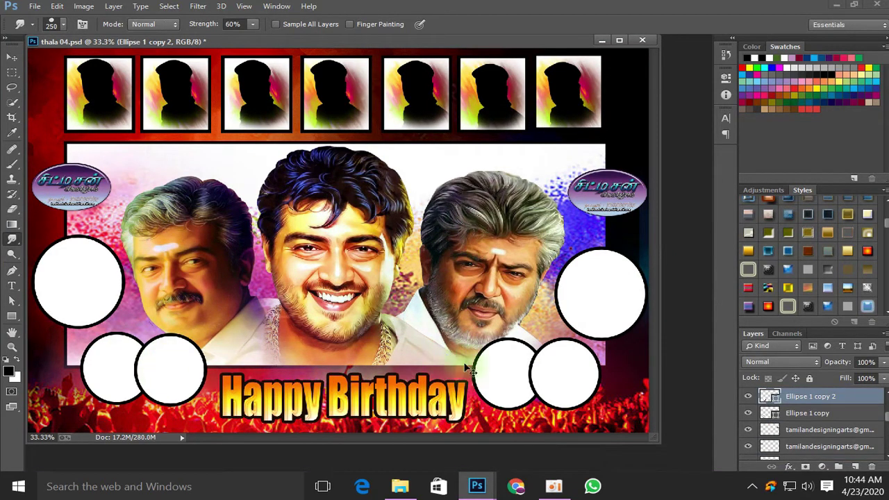
{"action": "left_click", "coordinate": [505, 374], "text": "ctrl"}
{"action": "left_click", "coordinate": [595, 316], "text": "ctrl"}
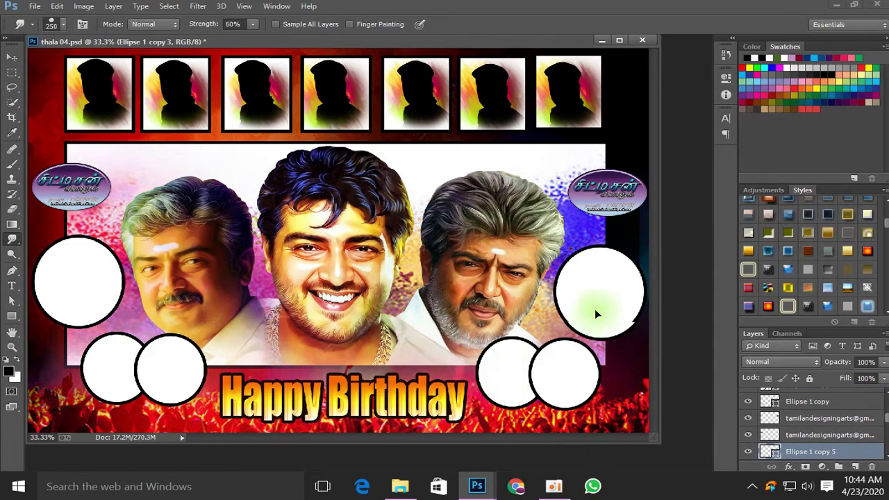
{"action": "left_click_drag", "start_coordinate": [595, 314], "coordinate": [588, 305]}
{"action": "mouse_move", "coordinate": [109, 300]}
{"action": "left_mouse_down"}
{"action": "mouse_move", "coordinate": [118, 287]}
{"action": "mouse_move", "coordinate": [108, 290]}
{"action": "left_mouse_up"}
{"action": "key", "text": "ctrl+minus"}
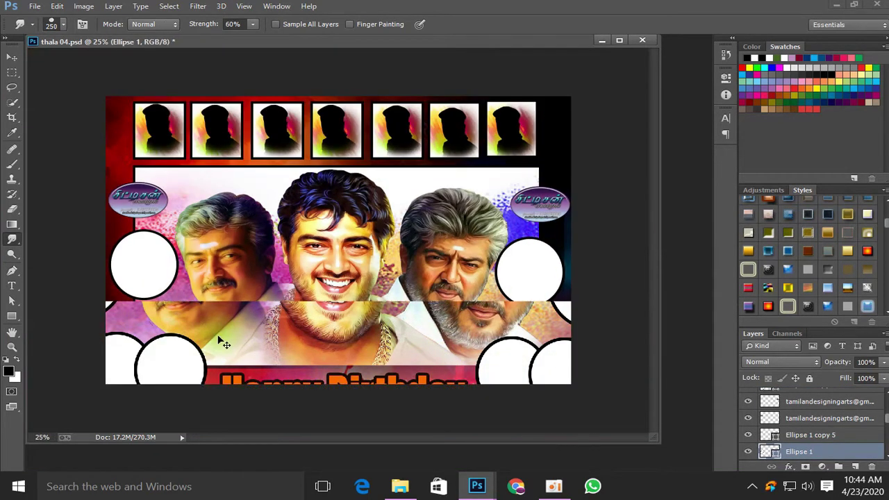
{"action": "key", "text": "ctrl+plus"}
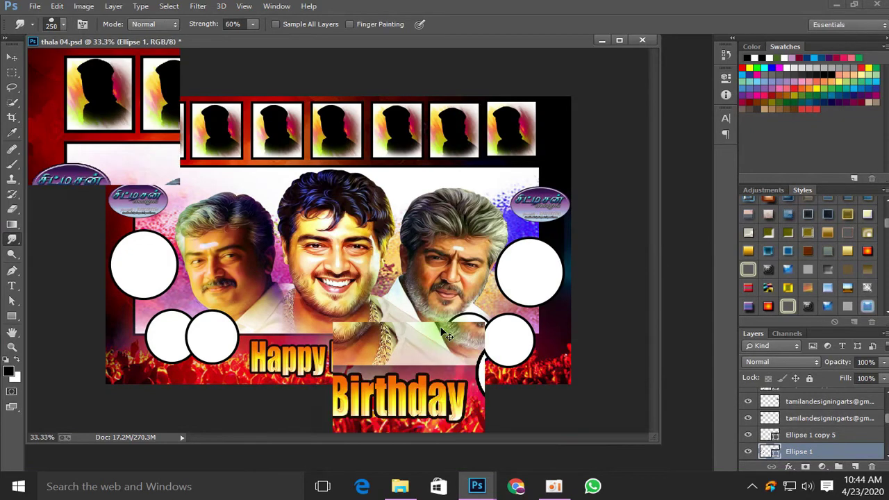
{"action": "key", "text": "ctrl+minus"}
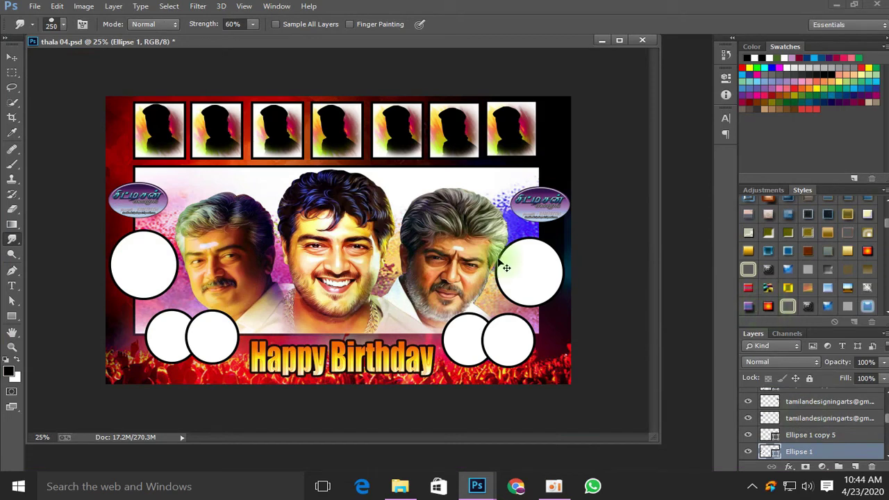
Try several preset layer styles on the large circle Ellipse 1 copy 5, ending with the glossy cream one.
{"action": "left_click", "coordinate": [528, 277], "text": "ctrl"}
{"action": "left_click", "coordinate": [768, 307]}
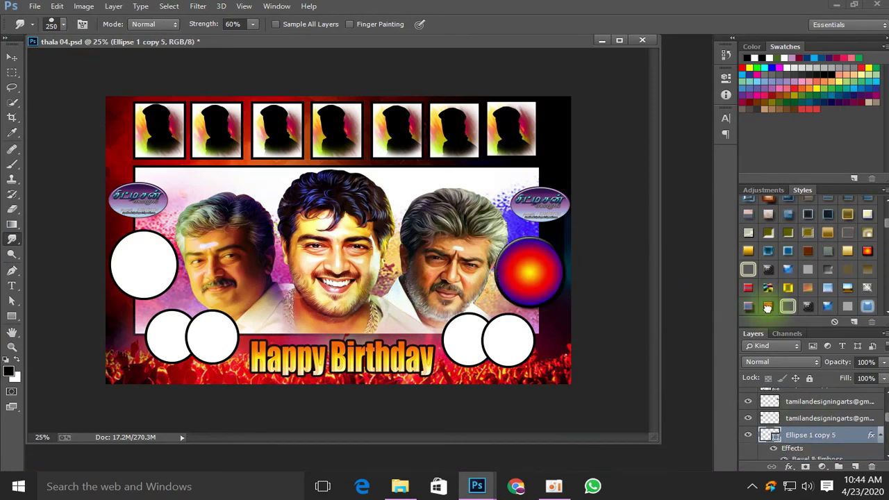
{"action": "left_click", "coordinate": [789, 252]}
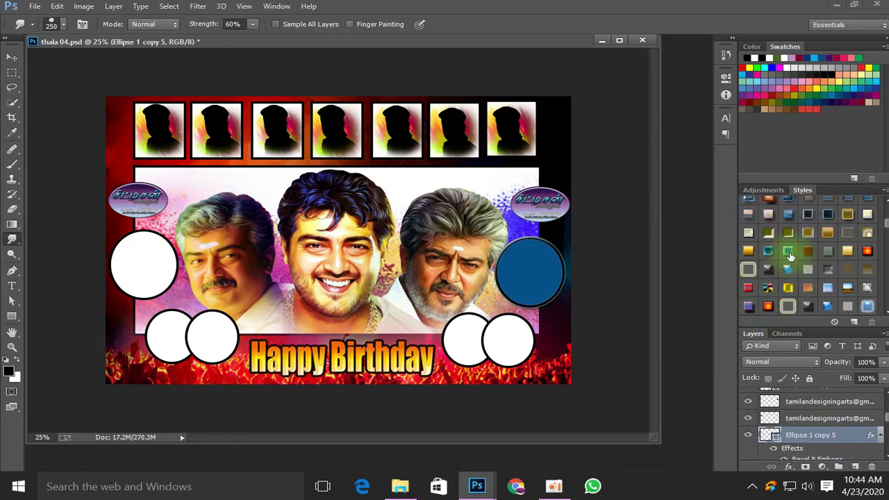
{"action": "left_click", "coordinate": [767, 249]}
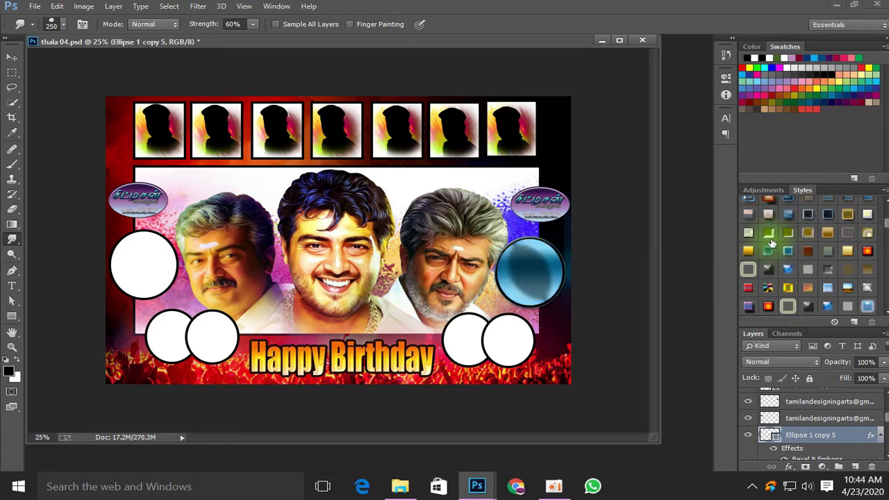
{"action": "left_click", "coordinate": [770, 237]}
{"action": "left_click", "coordinate": [748, 234]}
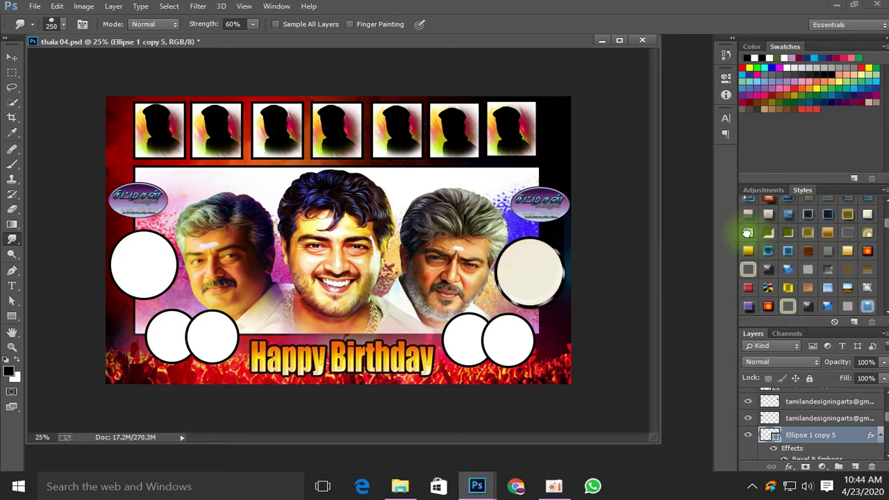
Give the small circle Ellipse 1 copy 3 a multicoloured swirl layer style and the adjacent Ellipse 1 copy 4 a striped multicoloured one.
{"action": "left_click", "coordinate": [507, 353], "text": "ctrl"}
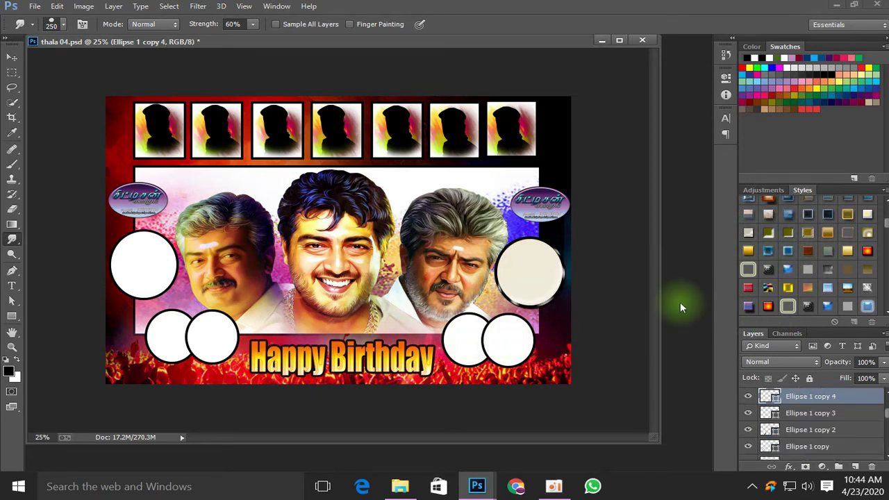
{"action": "left_click", "coordinate": [852, 271]}
{"action": "scroll", "coordinate": [851, 270], "scroll_direction": "down", "scroll_amount": 1}
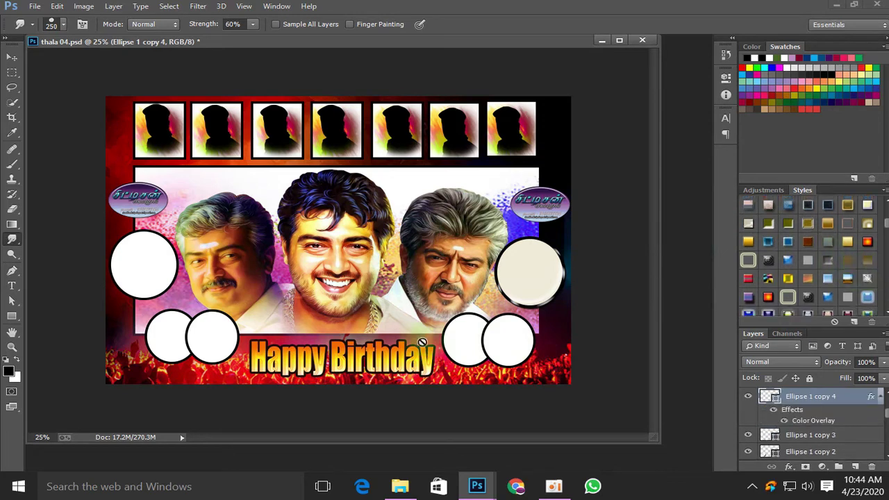
{"action": "left_click", "coordinate": [466, 325], "text": "ctrl"}
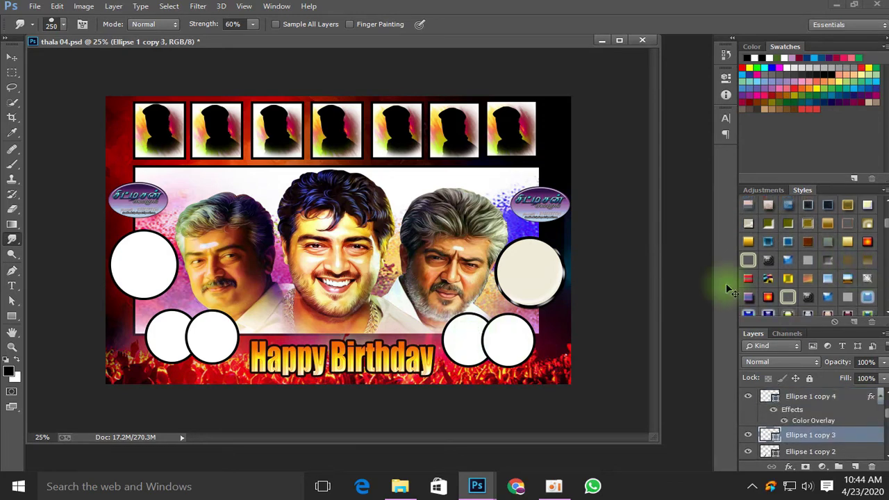
{"action": "left_click", "coordinate": [770, 278]}
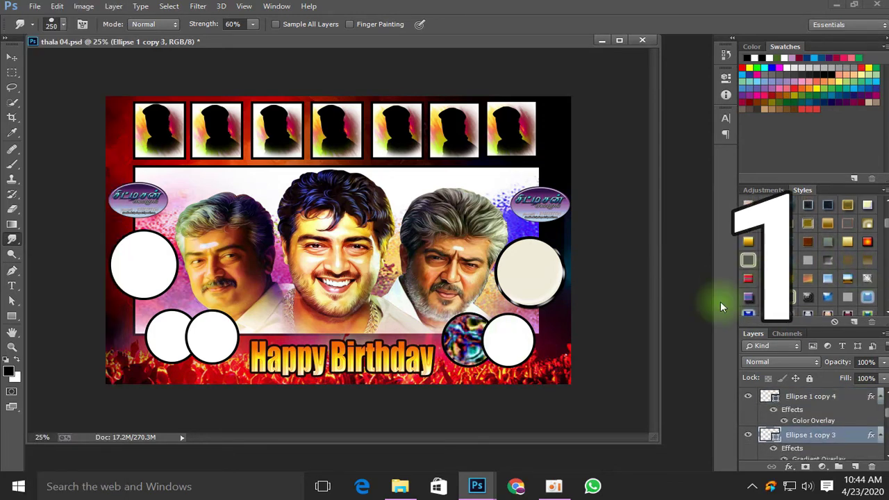
{"action": "left_click", "coordinate": [518, 341], "text": "ctrl"}
{"action": "left_click", "coordinate": [749, 278]}
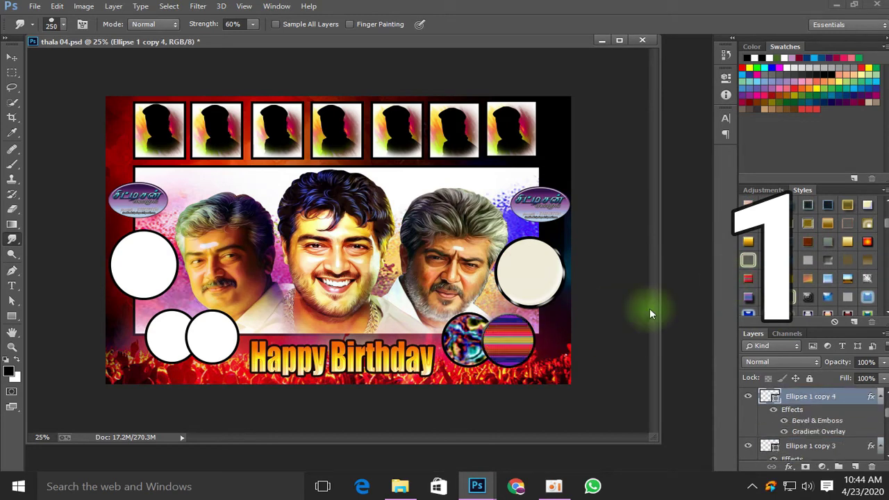
{"action": "key", "text": "ctrl+minus"}
{"action": "key", "text": "ctrl+plus"}
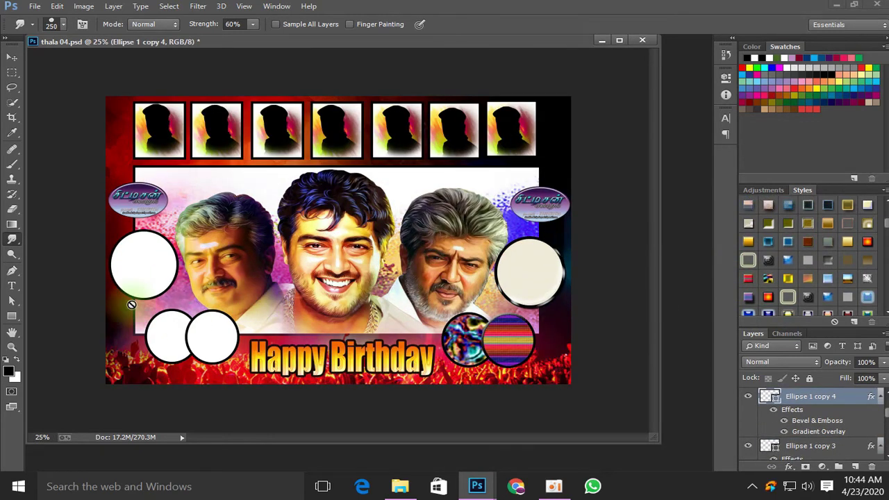
Apply the glassy light-blue layer style to the overlapping small circles Ellipse 1 copy and Ellipse 1 copy 2.
{"action": "left_click", "coordinate": [173, 340], "text": "ctrl"}
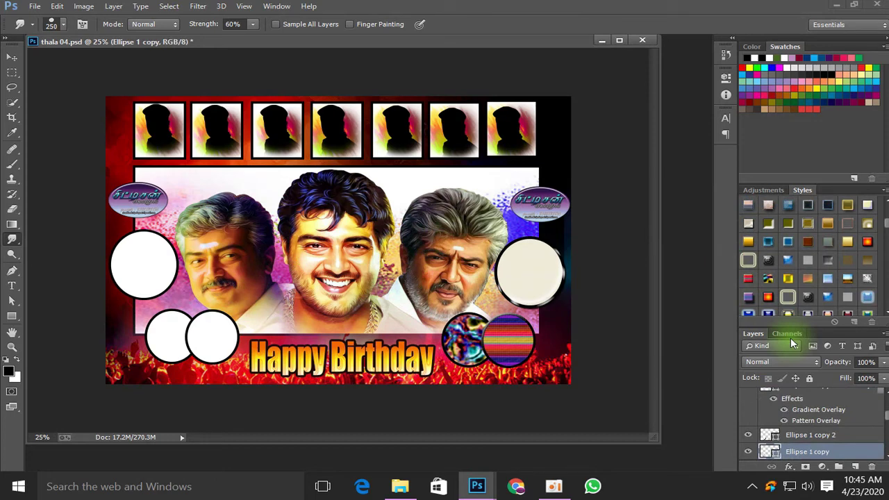
{"action": "left_click", "coordinate": [827, 299]}
{"action": "left_click", "coordinate": [868, 297]}
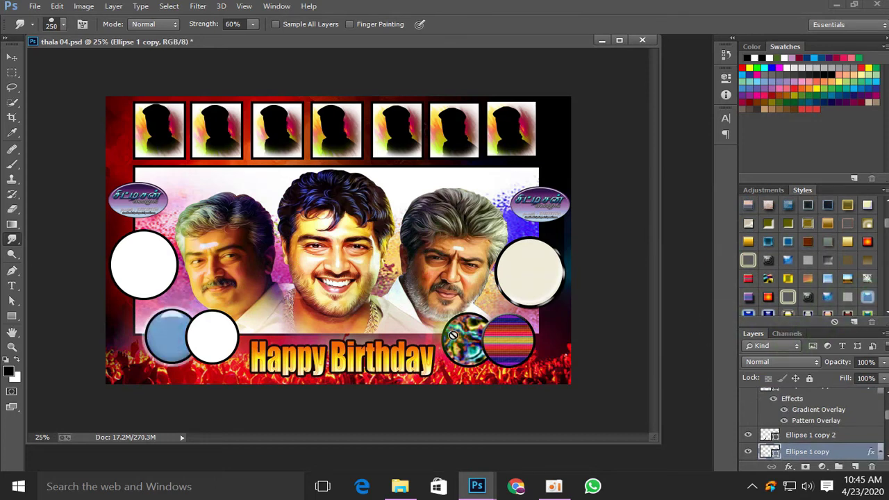
{"action": "left_click", "coordinate": [237, 338], "text": "ctrl"}
{"action": "left_click", "coordinate": [795, 312]}
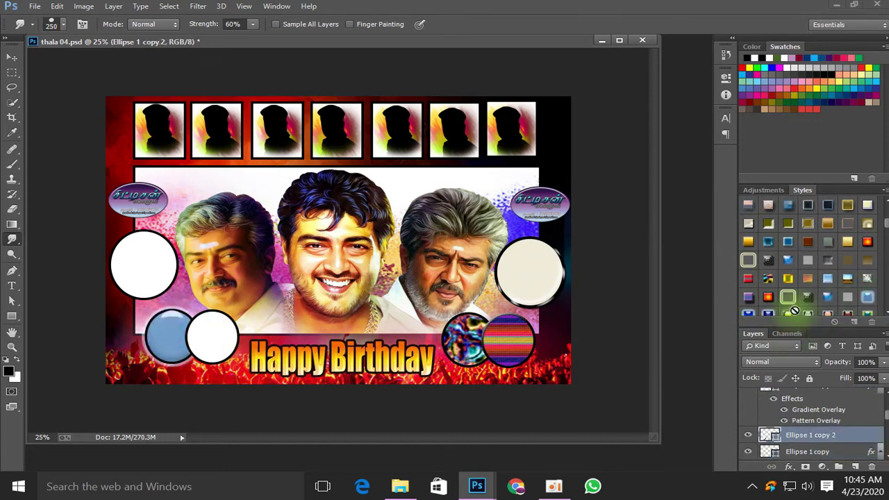
{"action": "left_click", "coordinate": [867, 298]}
{"action": "key", "text": "ctrl+minus"}
{"action": "key", "text": "ctrl+plus"}
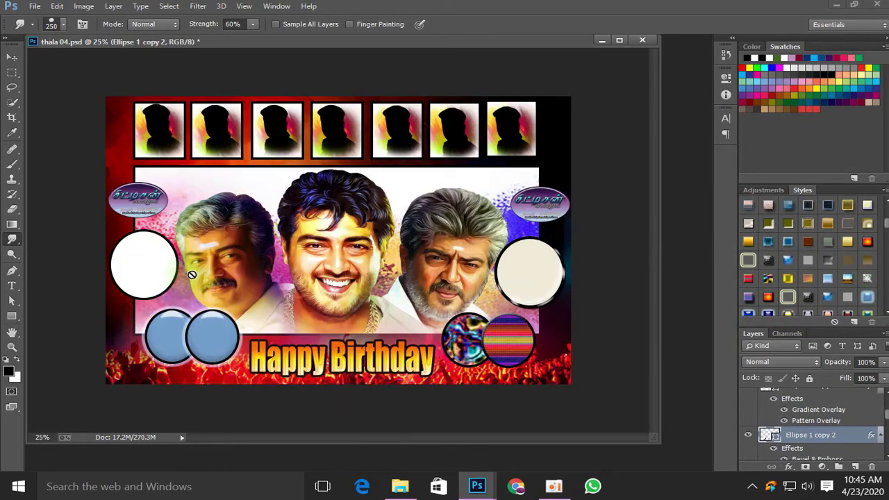
Apply a glossy orange-to-purple gradient layer style to the large white circle Ellipse 1.
{"action": "left_click", "coordinate": [160, 278], "text": "ctrl"}
{"action": "scroll", "coordinate": [843, 304], "scroll_direction": "down", "scroll_amount": 2}
{"action": "scroll", "coordinate": [843, 304], "scroll_direction": "down", "scroll_amount": 1}
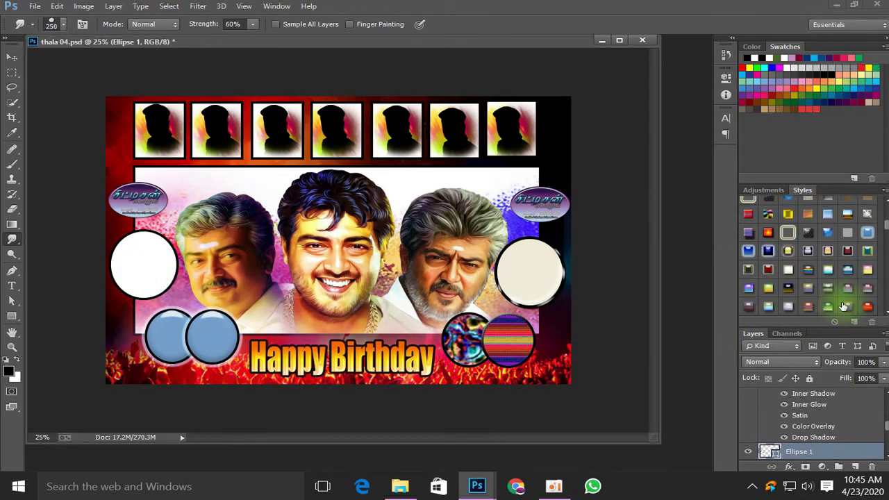
{"action": "left_click", "coordinate": [849, 309]}
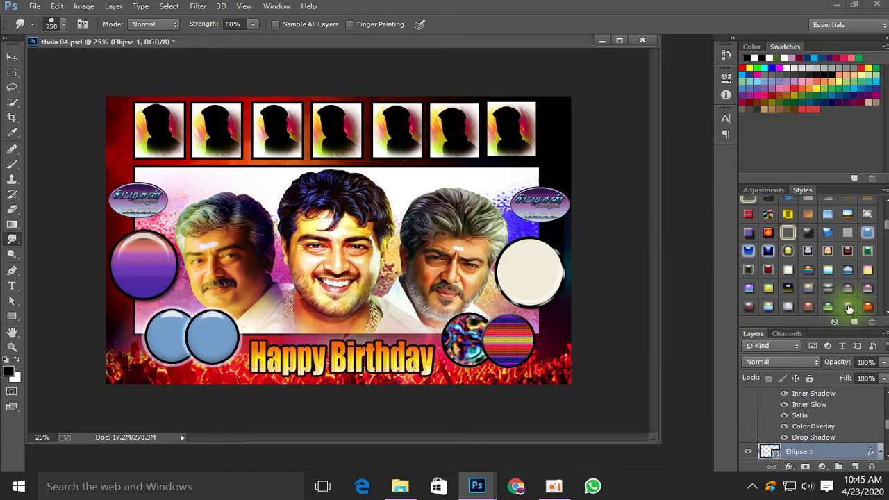
{"action": "key", "text": "ctrl+minus"}
{"action": "key", "text": "ctrl+plus"}
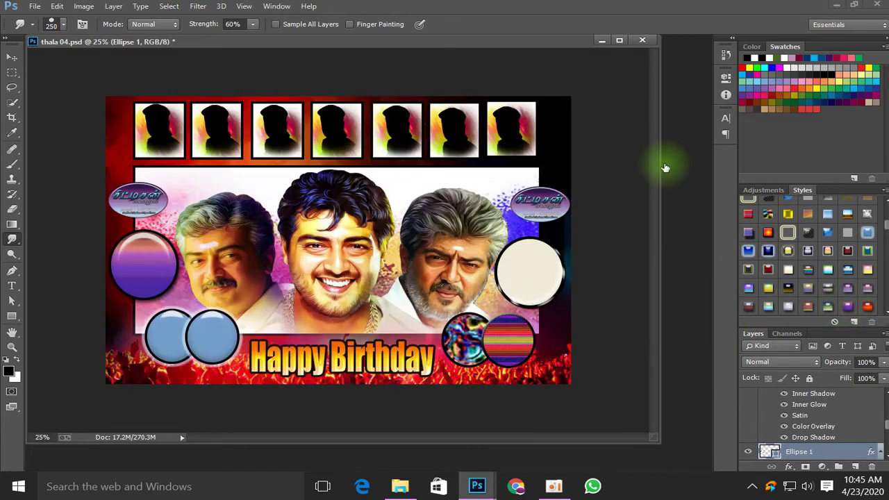
Close thala 04.psd without saving and minimise the program to show the desktop.
{"action": "left_click", "coordinate": [649, 44]}
{"action": "left_click", "coordinate": [456, 188]}
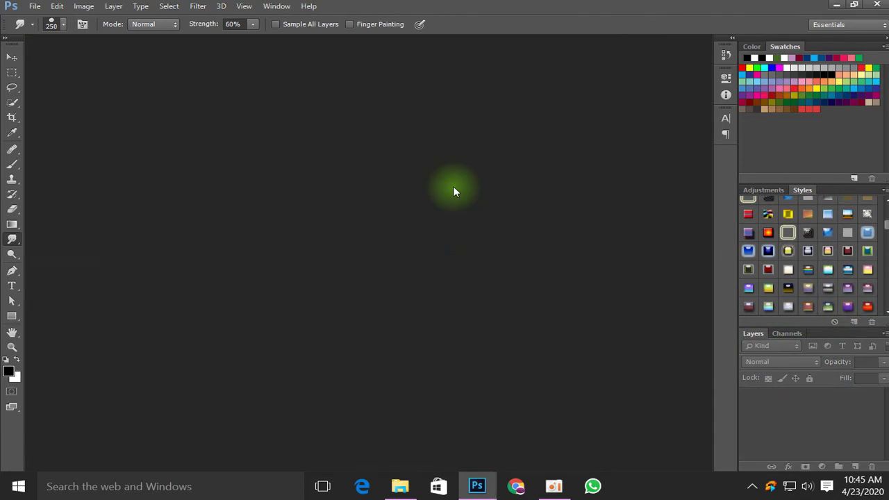
{"action": "left_click", "coordinate": [838, 10]}
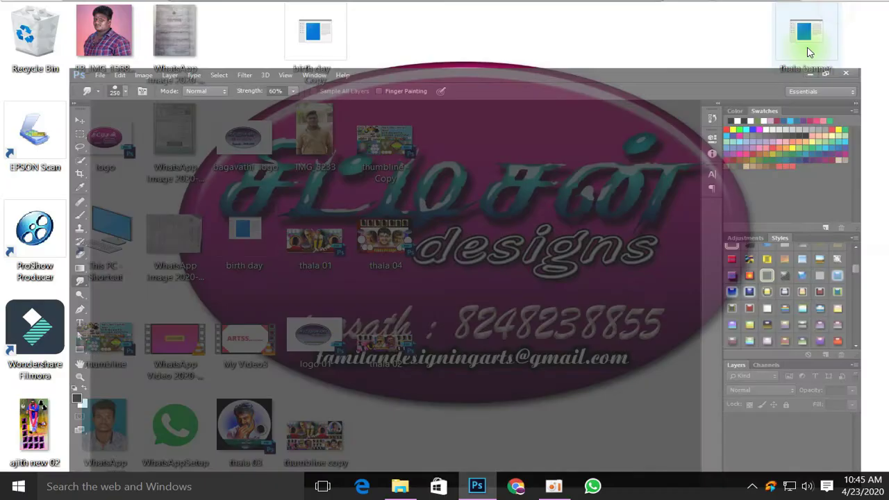
{"action": "left_click", "coordinate": [556, 488]}
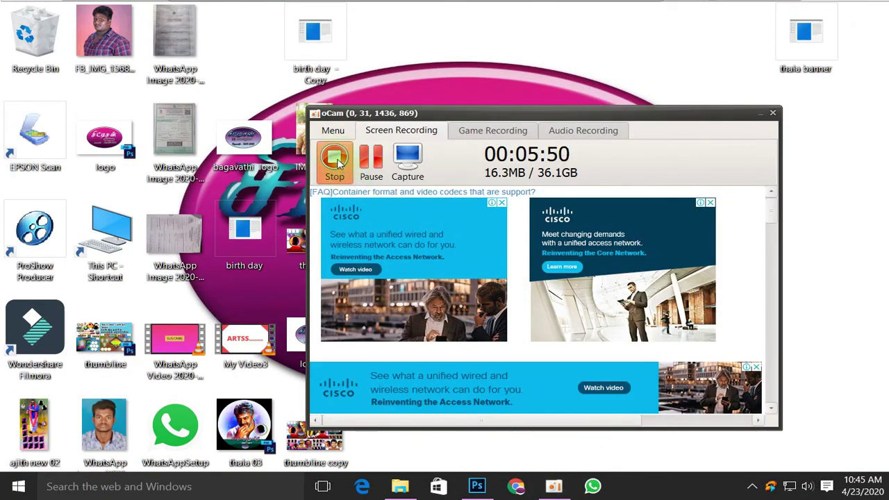
{"action": "left_click", "coordinate": [336, 161]}
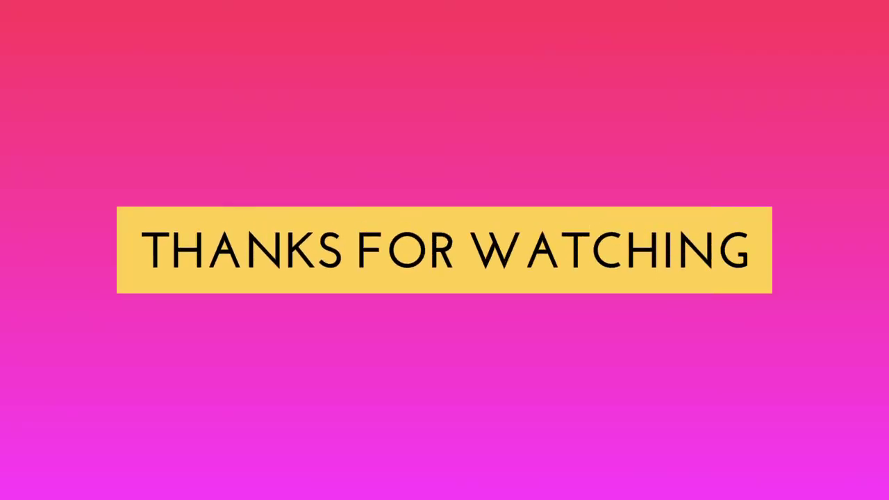